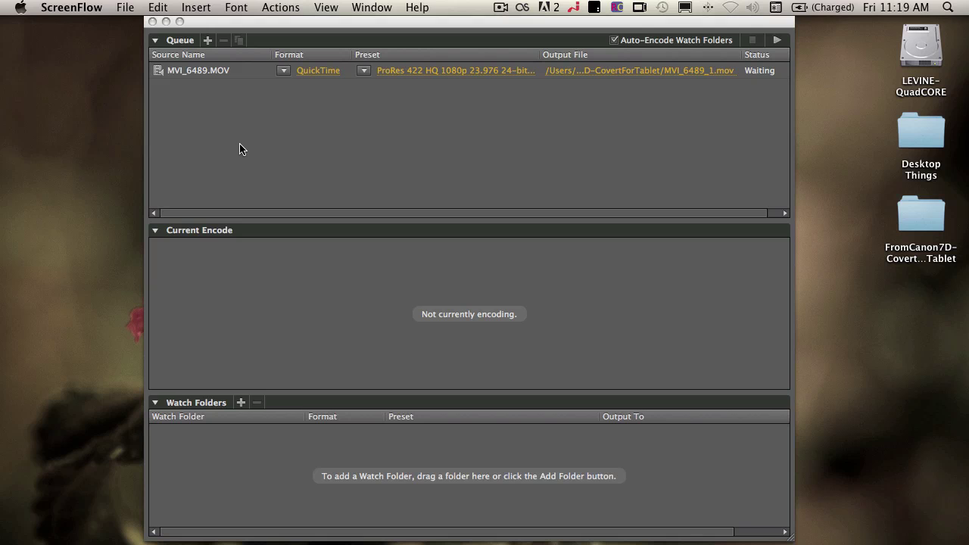
Cancel the add-source-files dialog and look through the File menu without choosing anything.
click(274, 118)
double_click(274, 117)
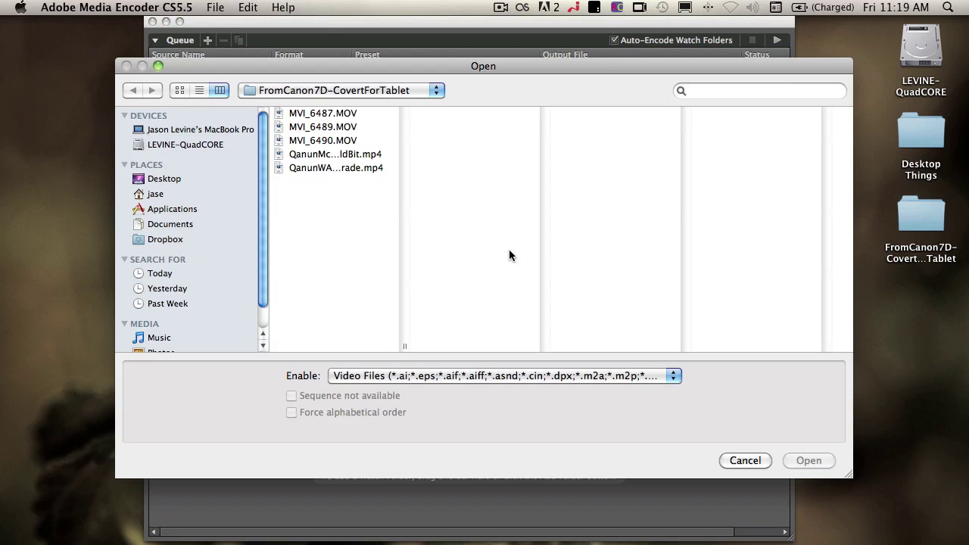
click(742, 460)
click(215, 7)
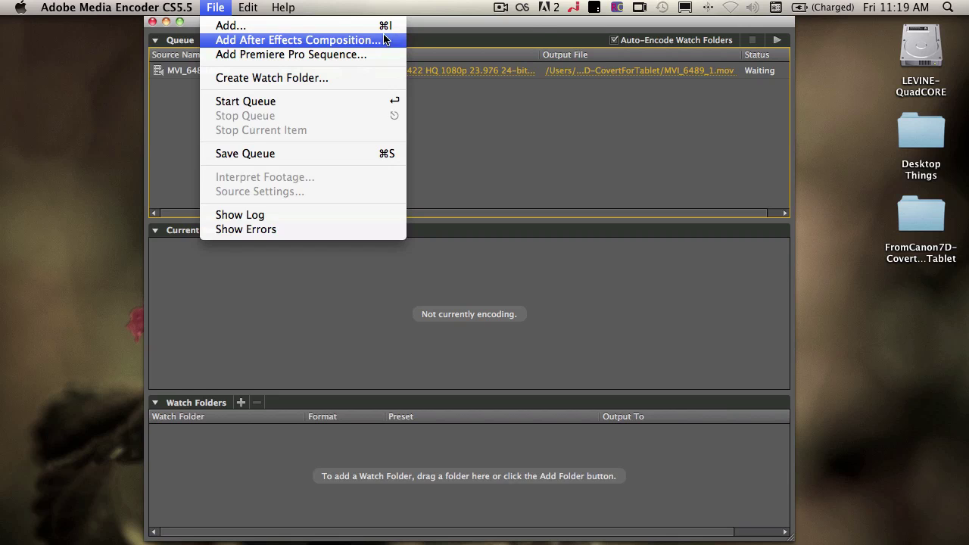
click(216, 7)
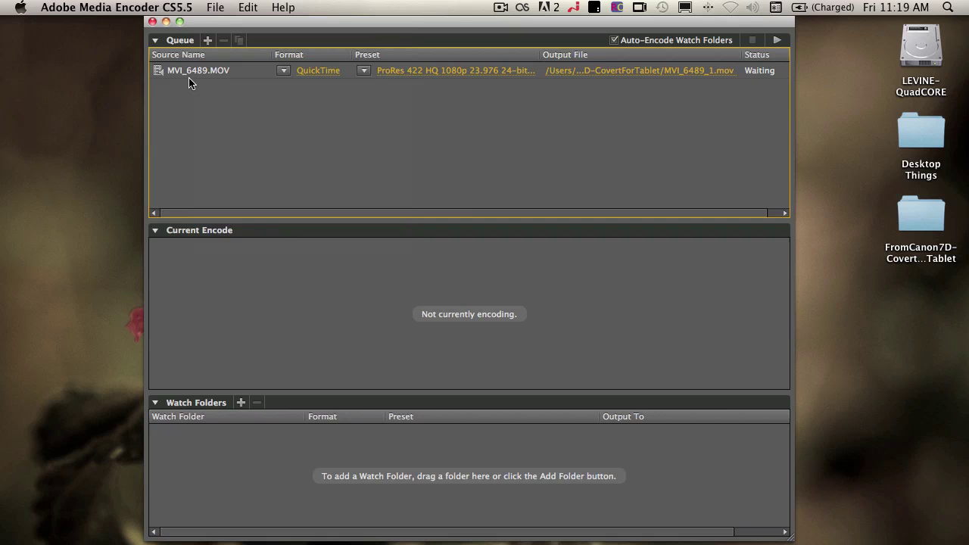
Keep MVI_6489.MOV on QuickTime format with the ProRes 422 HQ 1080p preset.
click(284, 70)
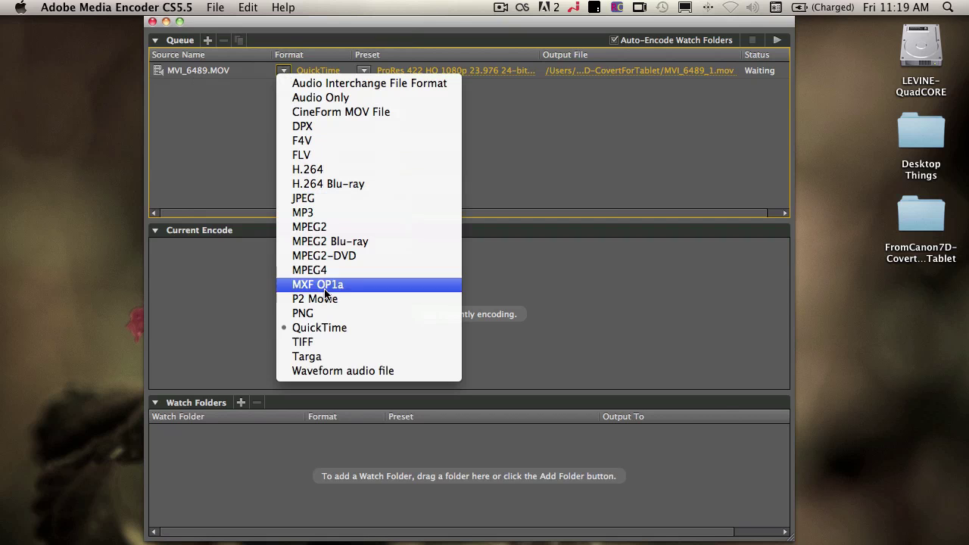
click(367, 327)
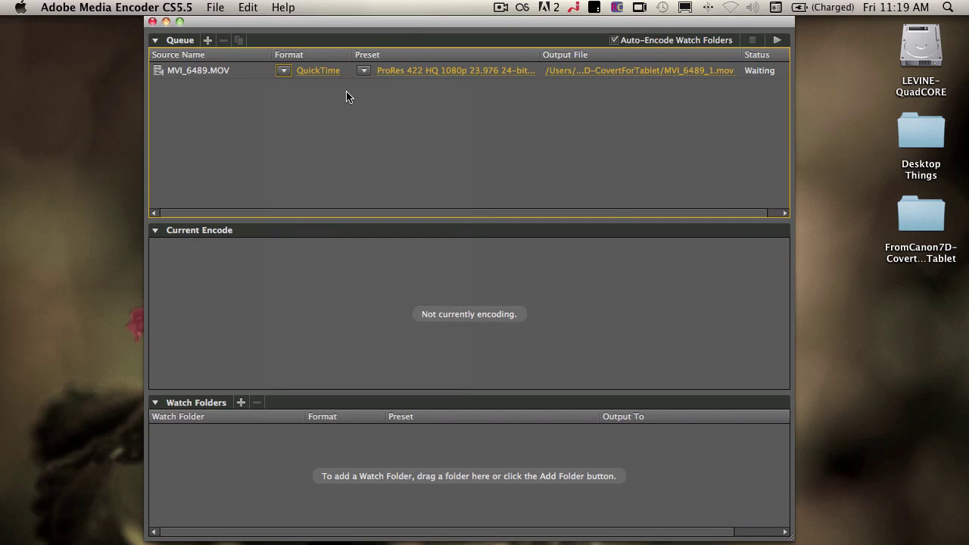
click(364, 71)
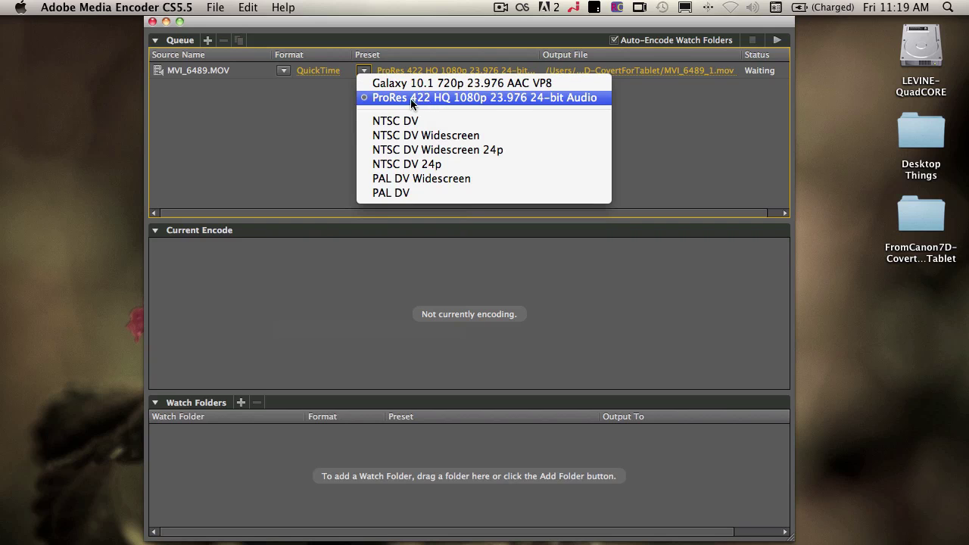
click(411, 98)
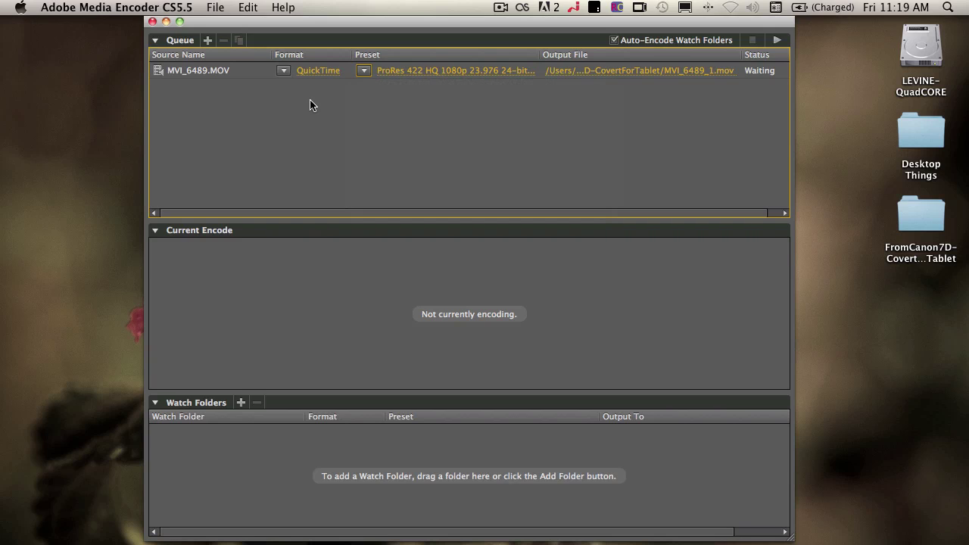
Open Export Settings and review video codecs, keeping Apple ProRes 422 (HQ).
click(434, 75)
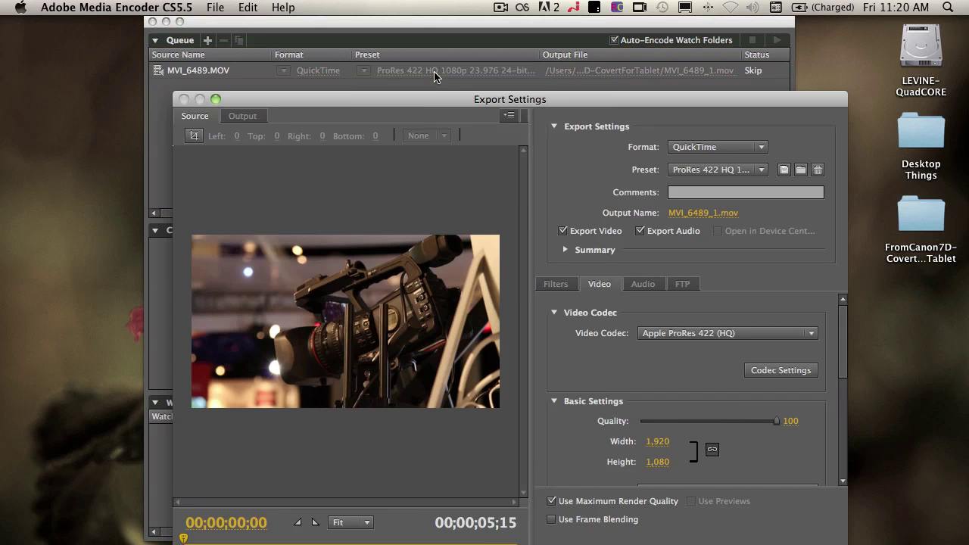
drag(432, 95, 380, 41)
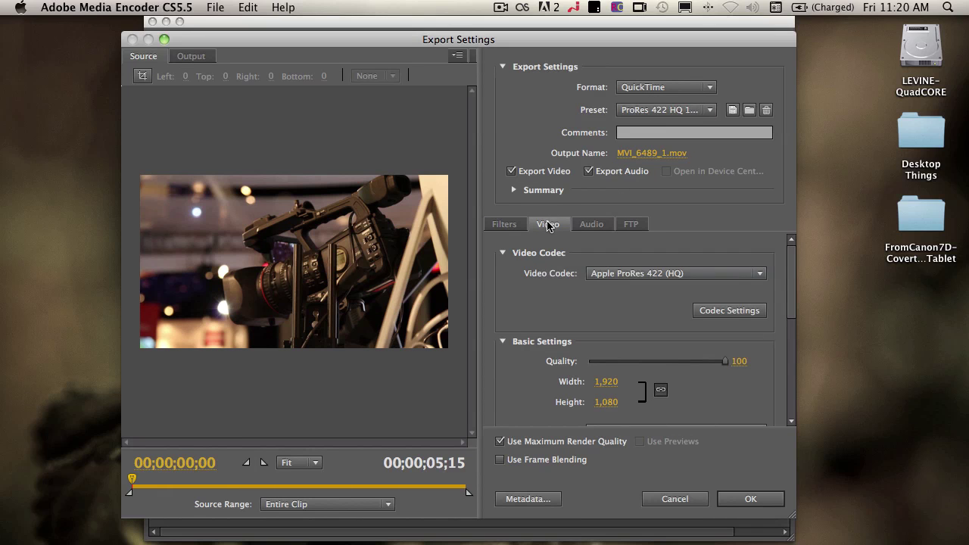
click(735, 274)
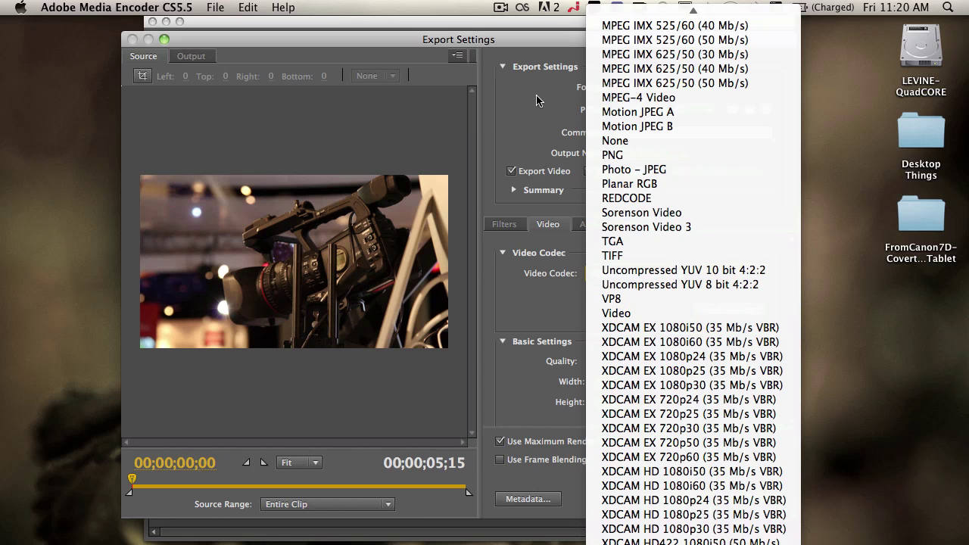
click(536, 101)
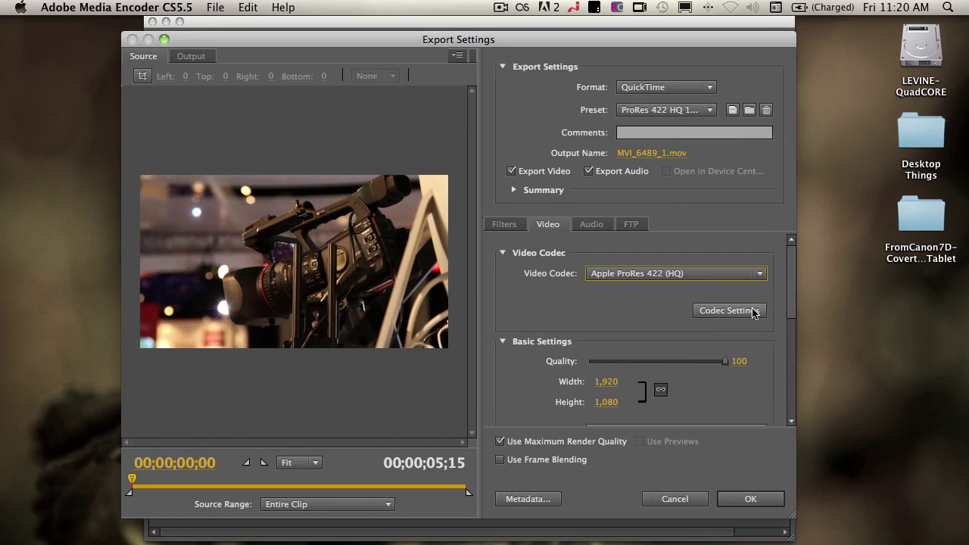
Scroll the Video settings through Basic, Advanced and Bitrate Settings.
drag(791, 308, 794, 352)
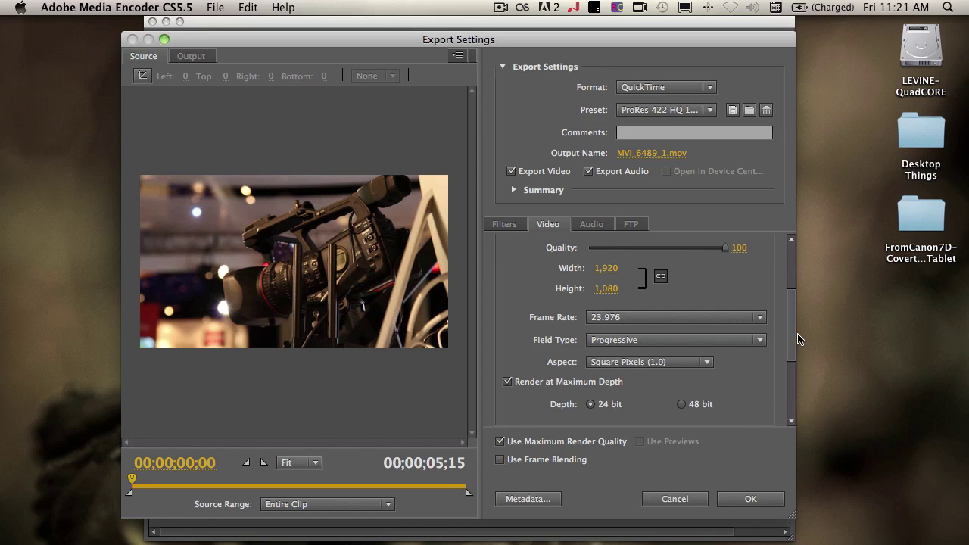
drag(791, 333, 792, 397)
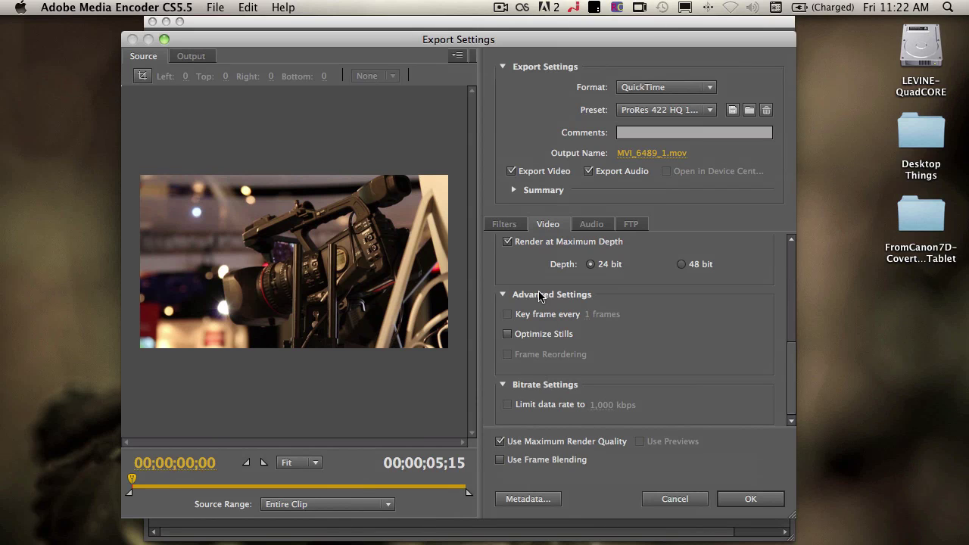
Keep the audio codec Uncompressed, then attempt a preset save and dismiss the Preset Error.
click(593, 226)
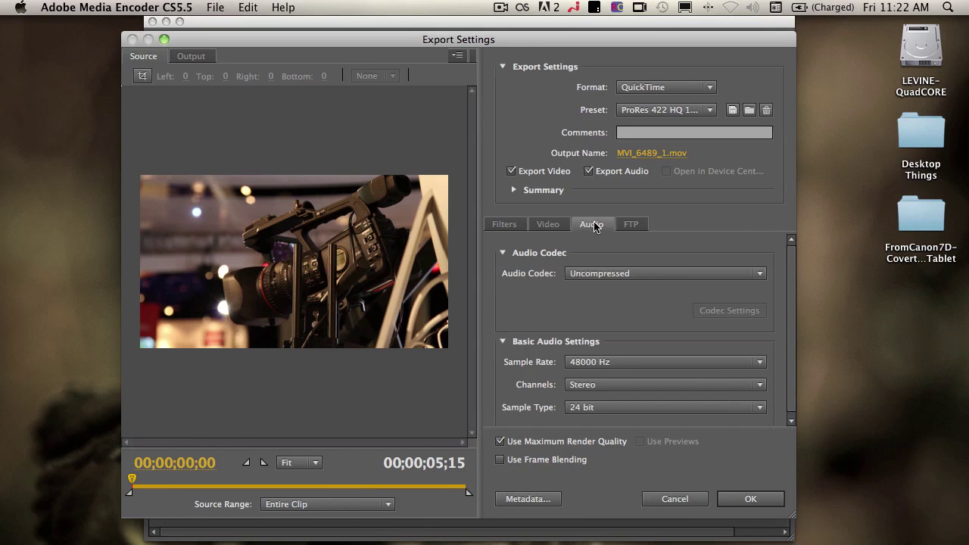
click(634, 273)
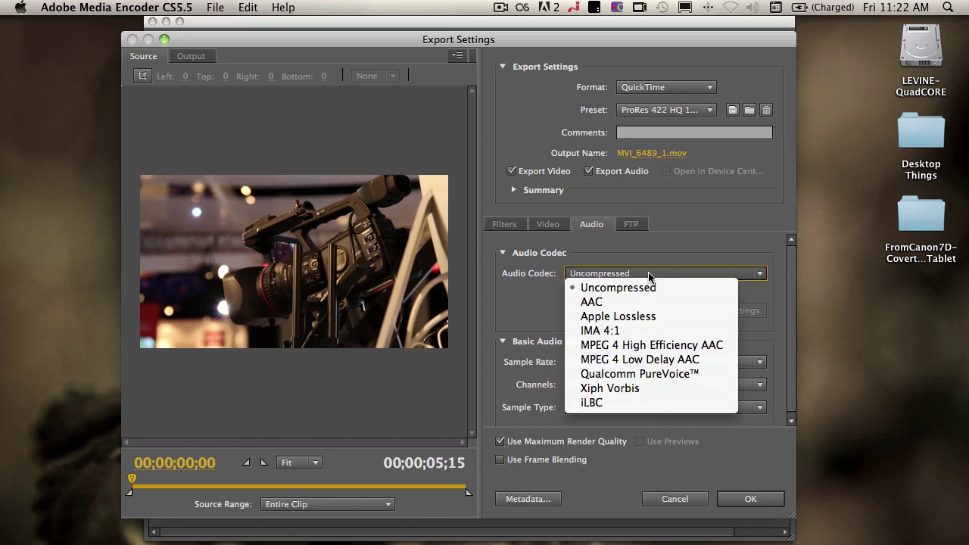
click(650, 256)
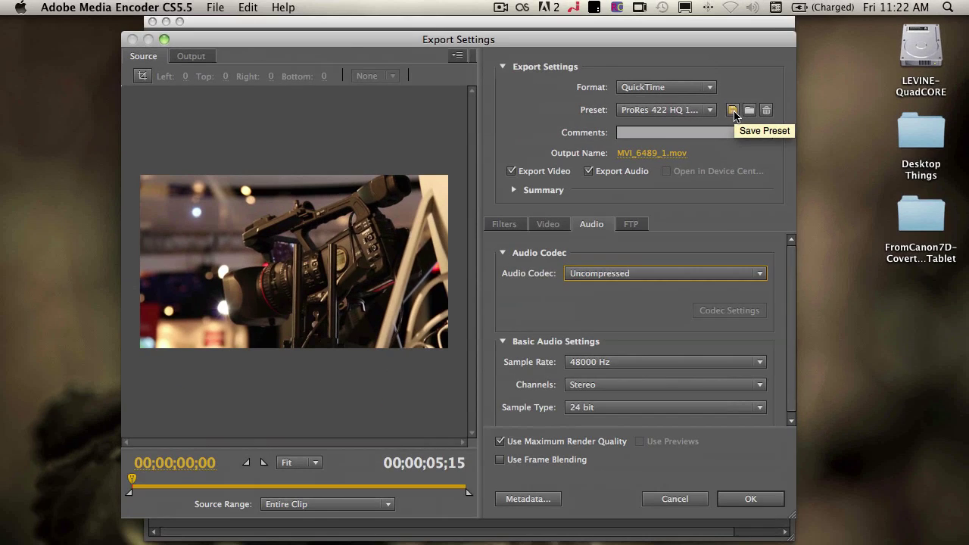
click(733, 110)
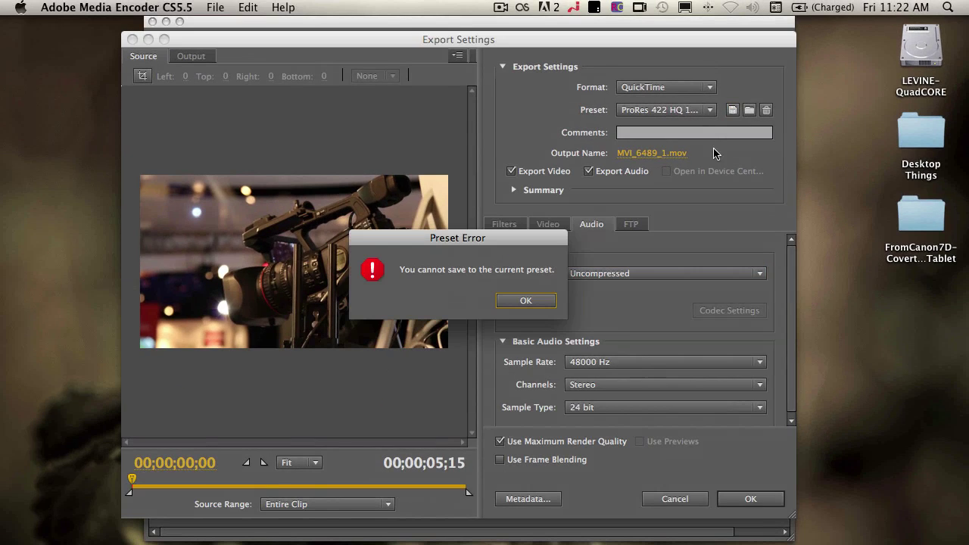
click(526, 301)
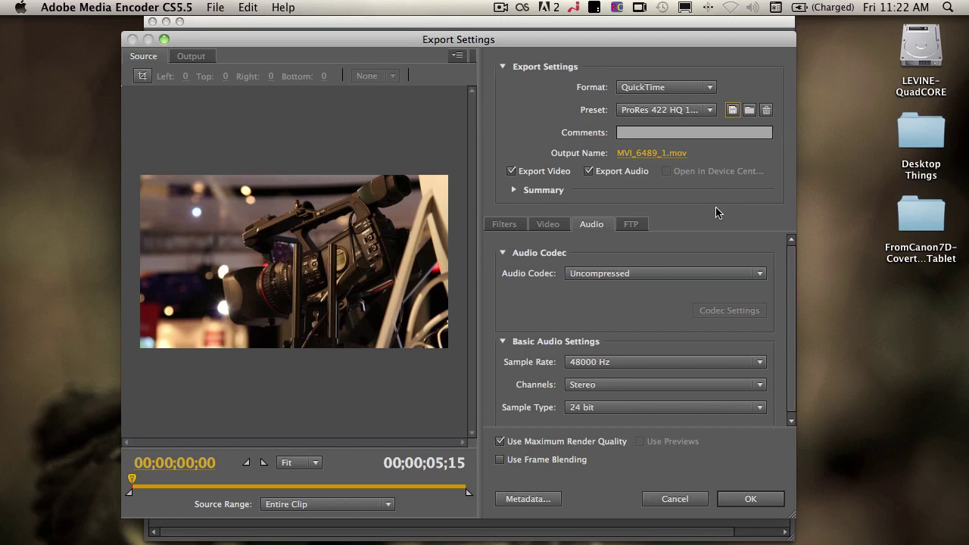
Collapse the summary, preview the Output frame, and scroll back to video Basic Settings.
click(515, 192)
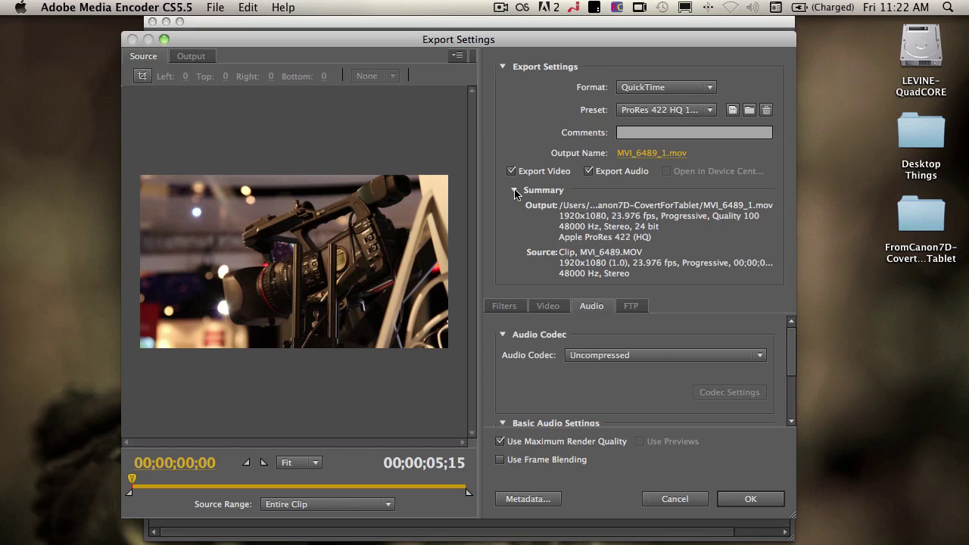
click(514, 192)
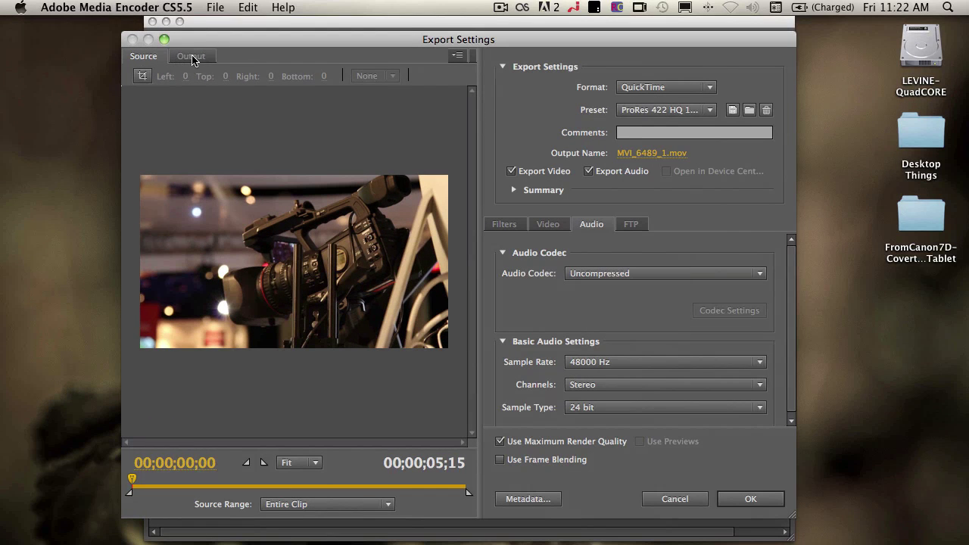
click(193, 60)
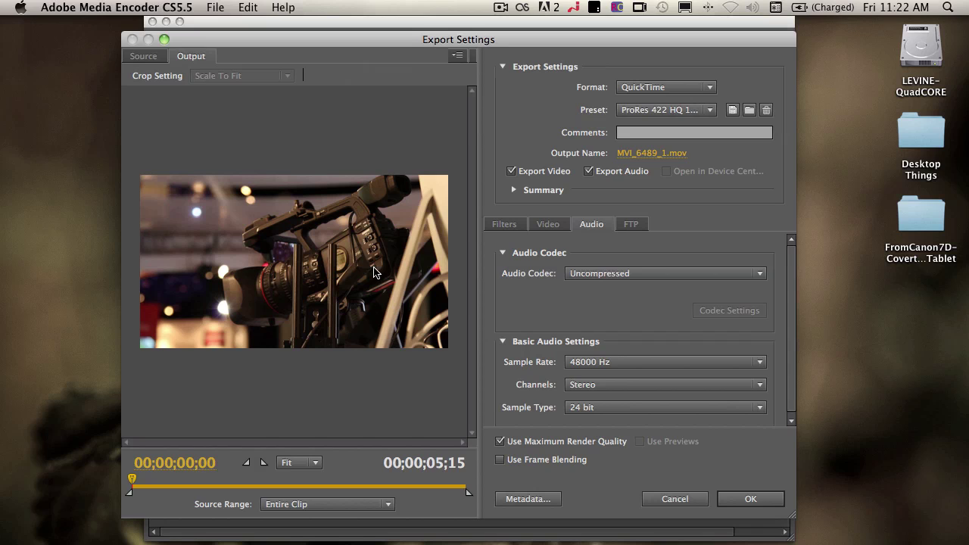
click(547, 221)
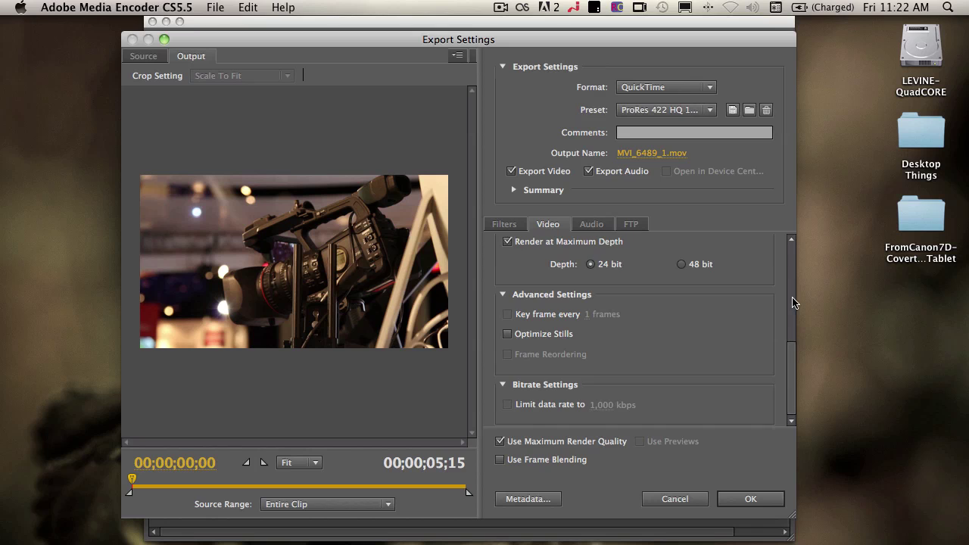
scroll(793, 307, up, 3)
scroll(792, 315, up, 2)
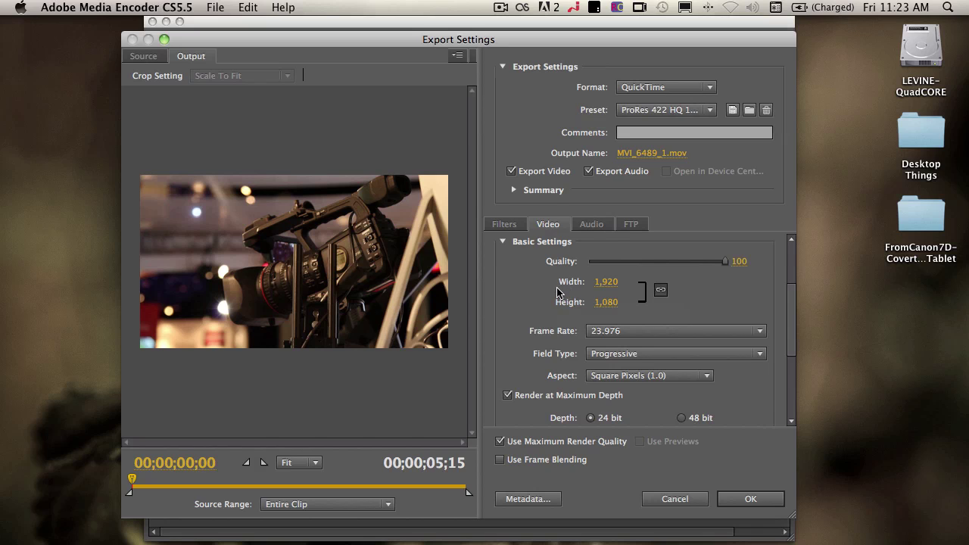
Close export settings and add a new Desktop folder 'Tablet Exports' as a watch folder.
click(671, 501)
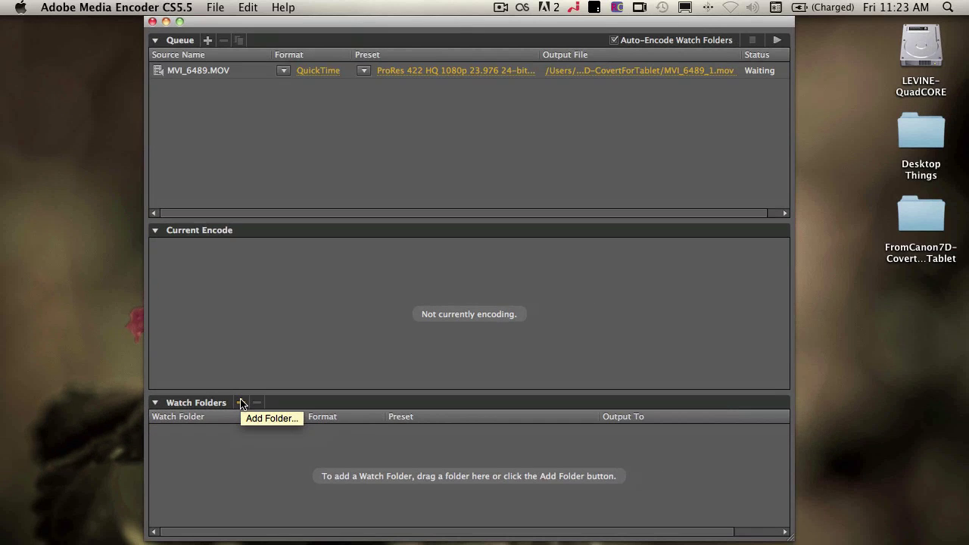
click(241, 403)
click(159, 180)
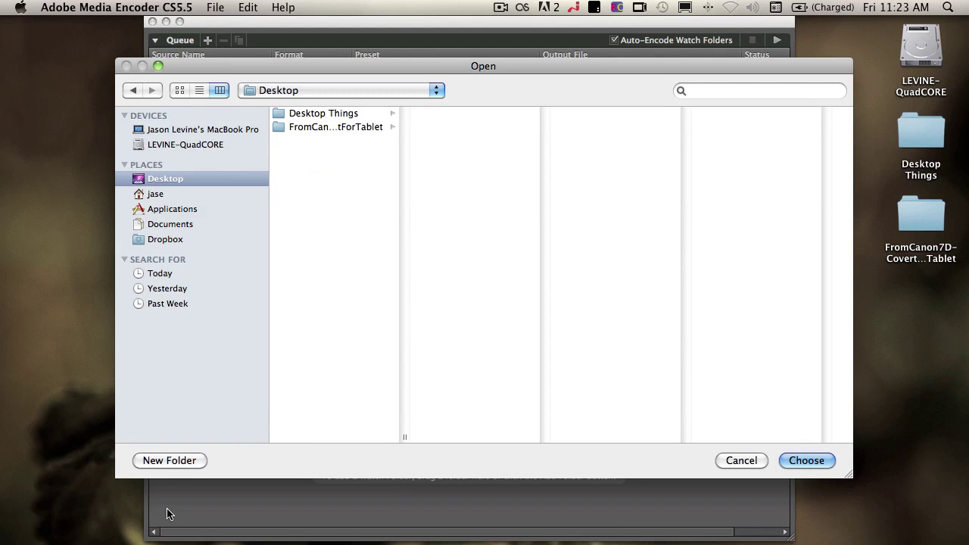
click(167, 460)
text(T)
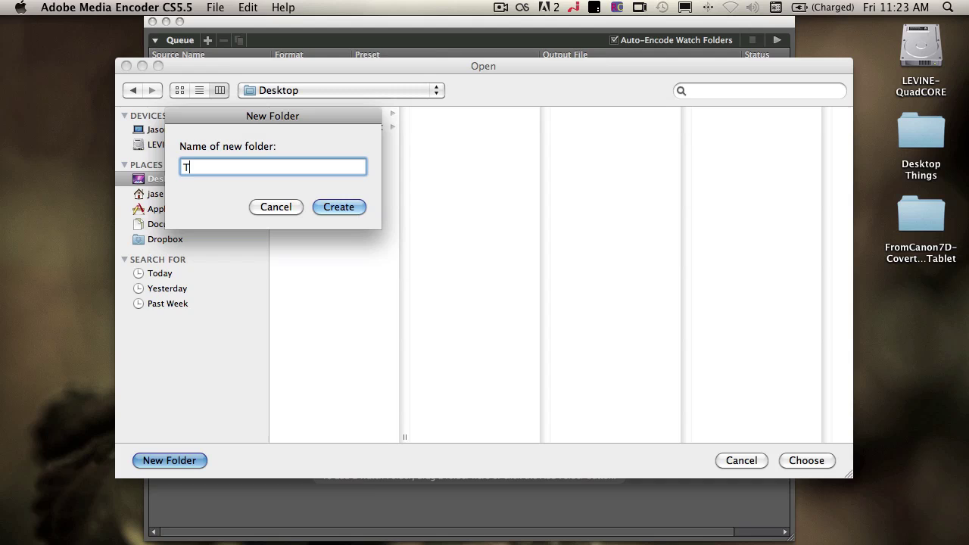
text(ablet Exports)
click(338, 207)
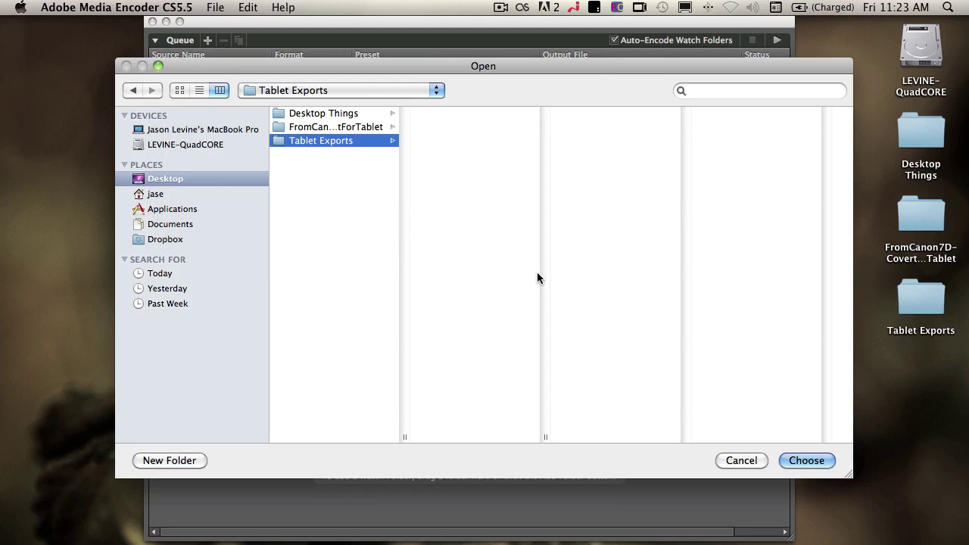
click(815, 462)
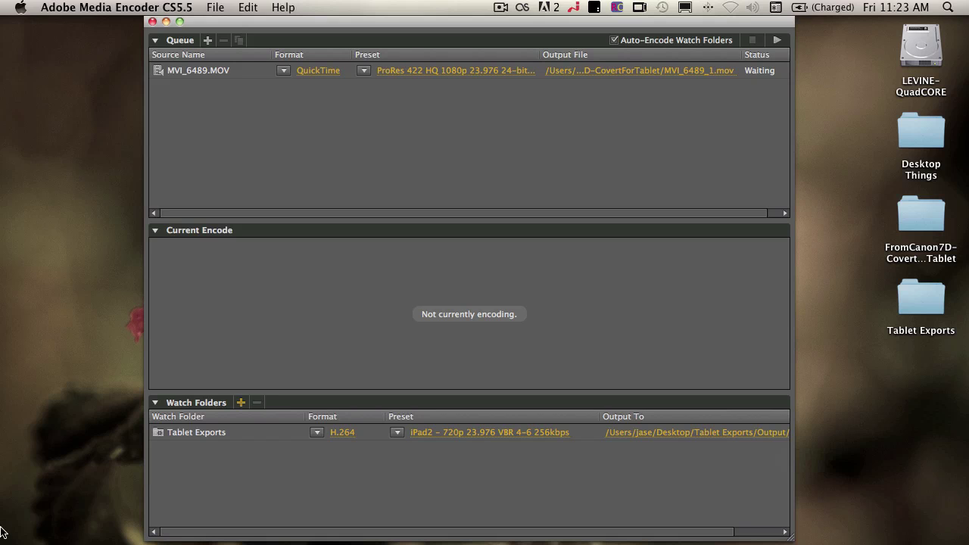
Add Tablet Exports as the second and third watch folder entries.
click(241, 403)
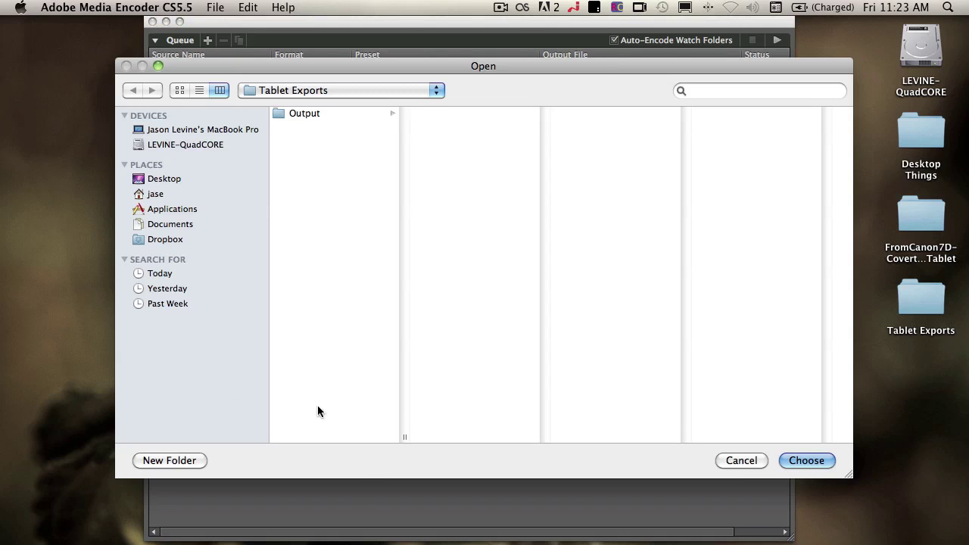
click(802, 461)
click(240, 404)
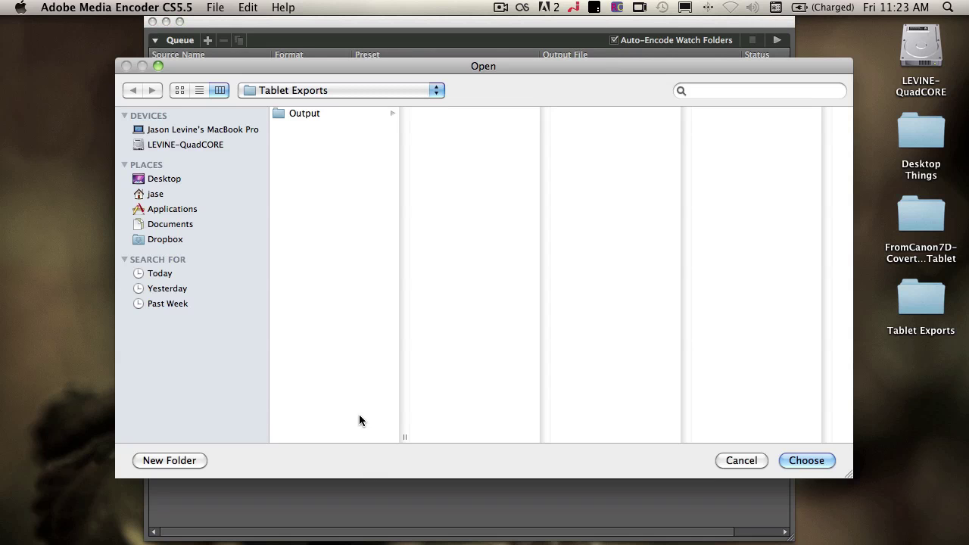
click(806, 461)
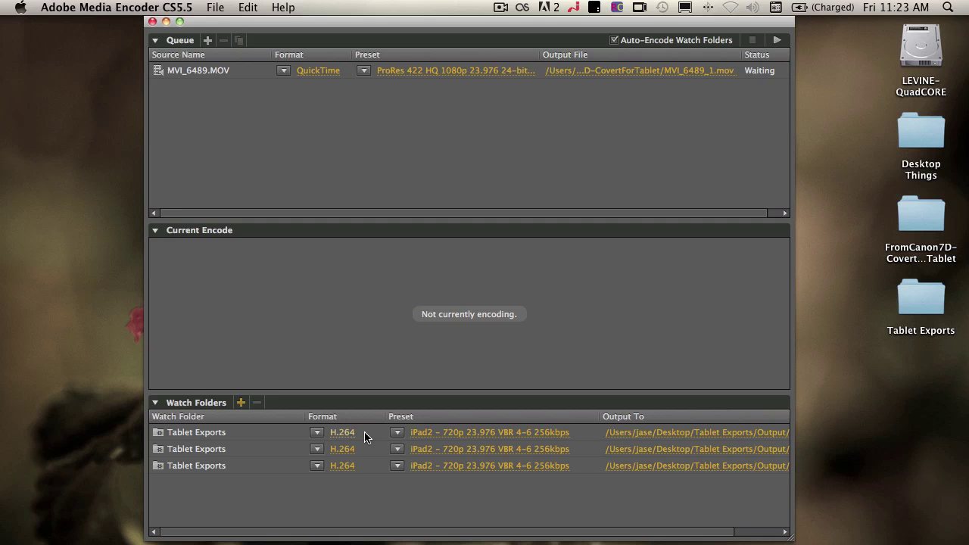
Give the first two watch folders iPad2 1024x576 29.97 CBR and Galaxy 10.1 1080p presets.
click(398, 432)
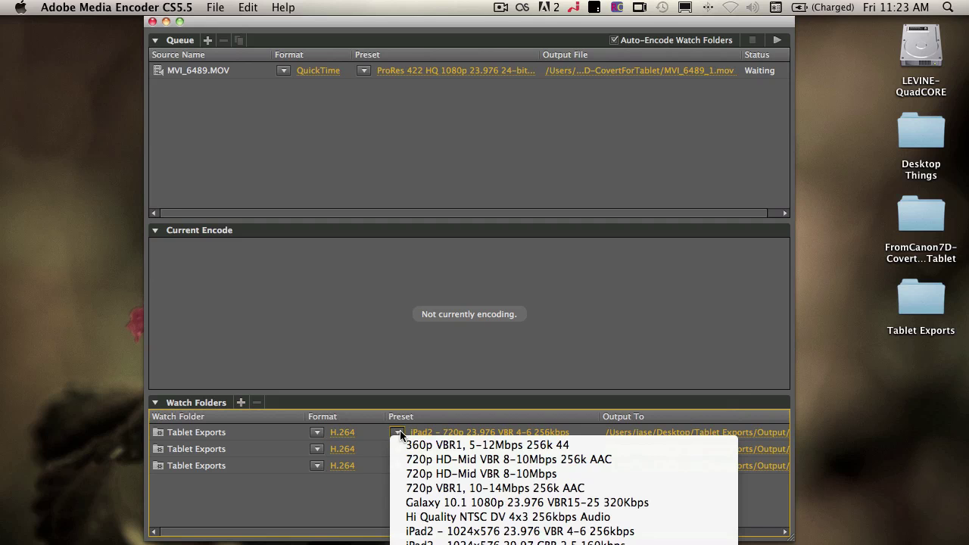
scroll(515, 363, down, 3)
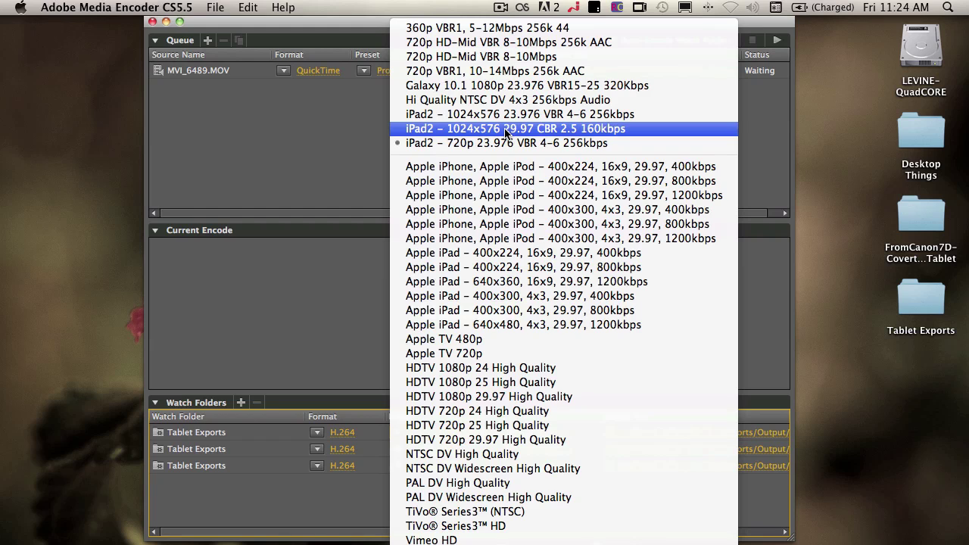
click(506, 134)
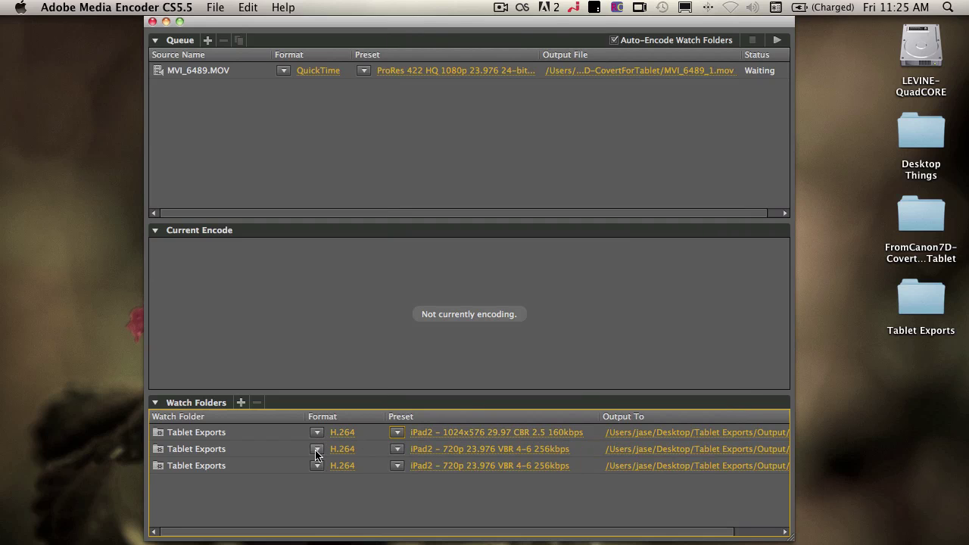
click(397, 450)
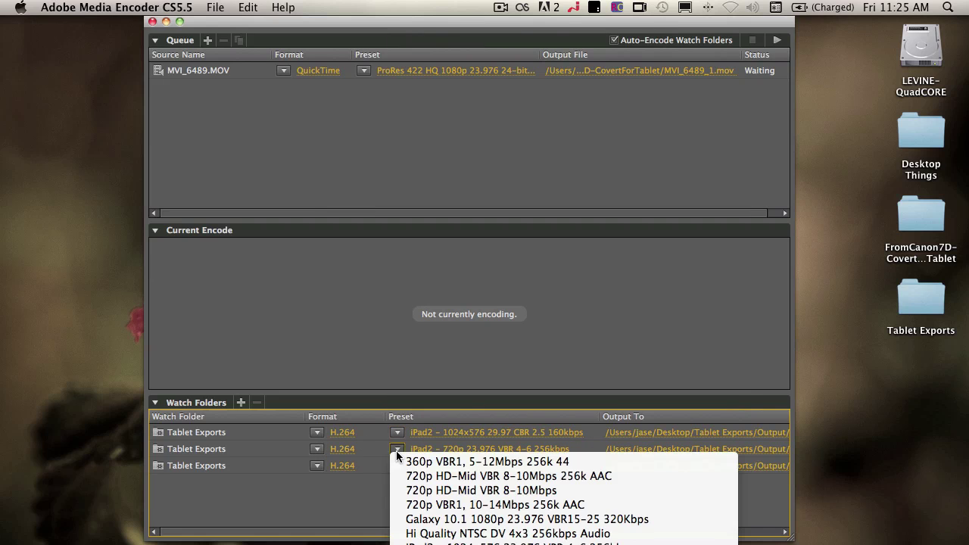
scroll(438, 517, down, 3)
scroll(435, 424, down, 1)
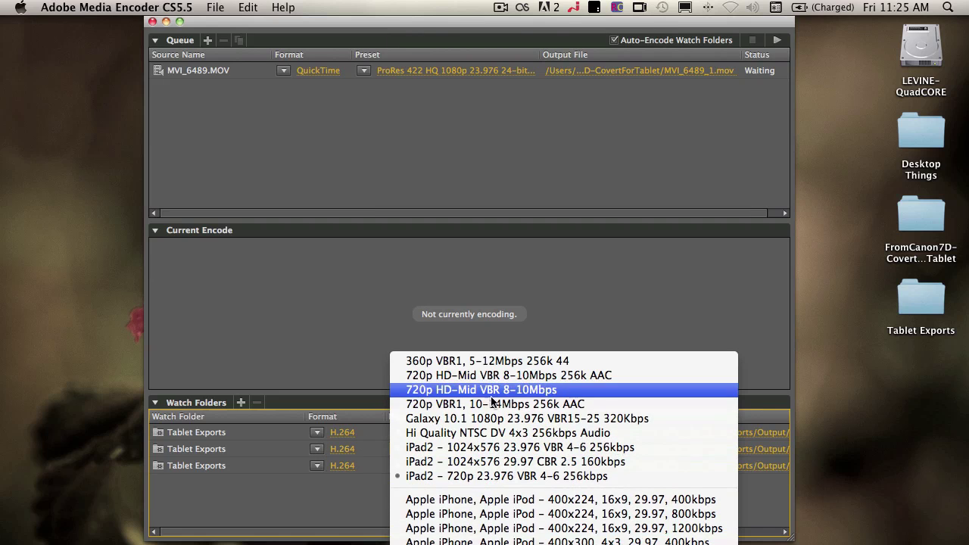
click(543, 421)
Switch the third watch folder to F4V with the Web 1280x720 16x9 preset.
click(314, 465)
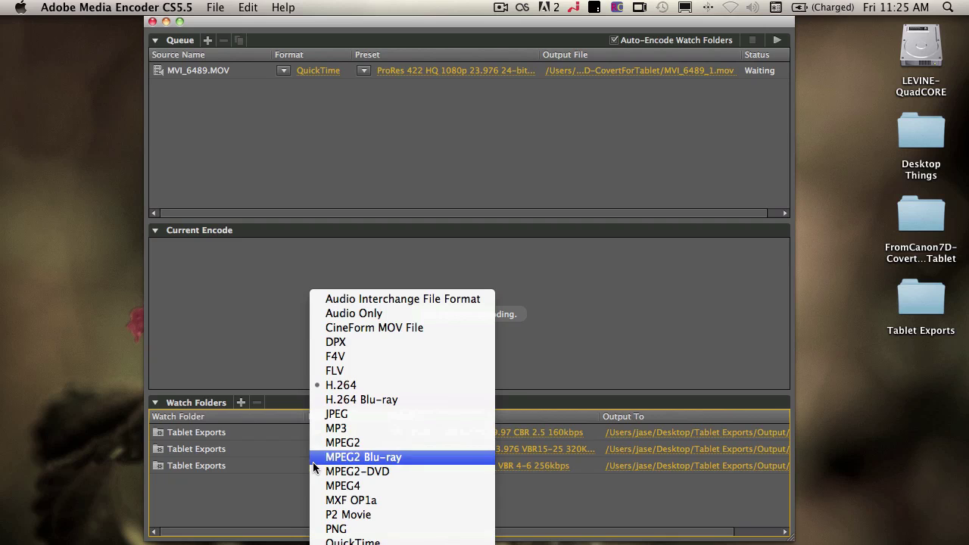
click(350, 358)
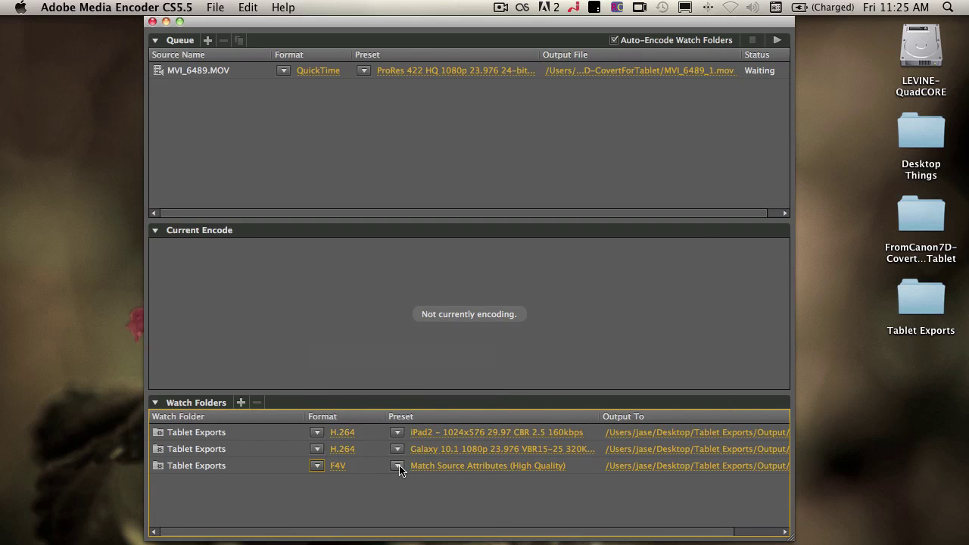
click(397, 466)
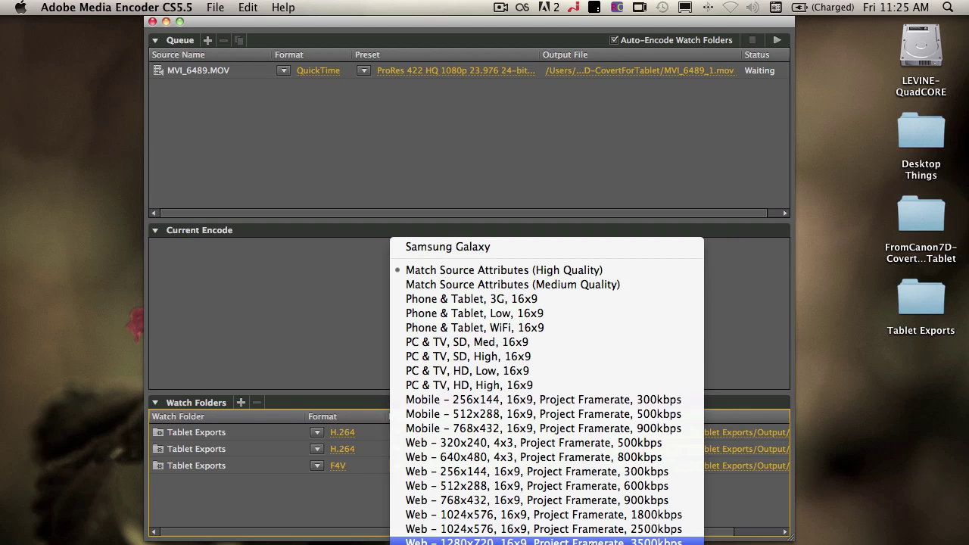
click(592, 542)
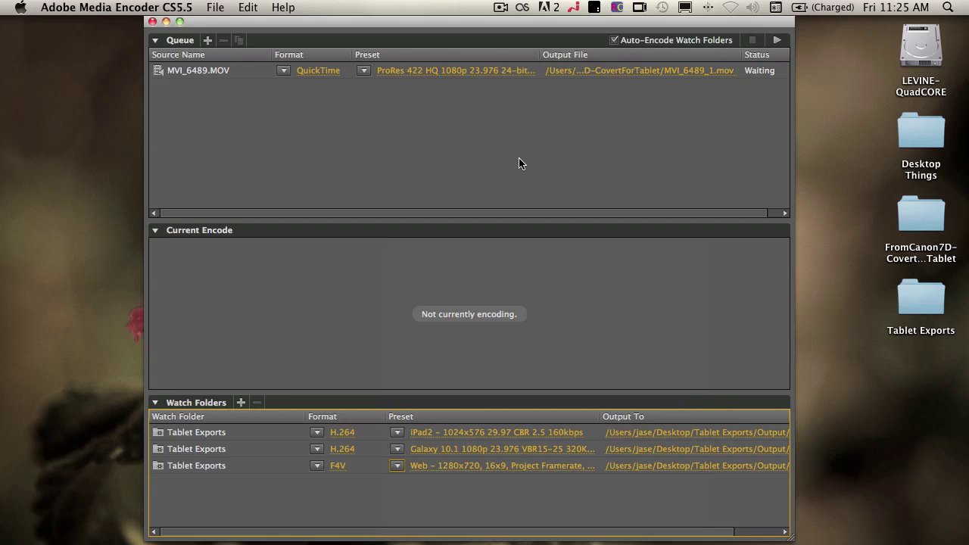
Set the MVI_6489 output file location to Desktop > Tablet Exports.
click(593, 71)
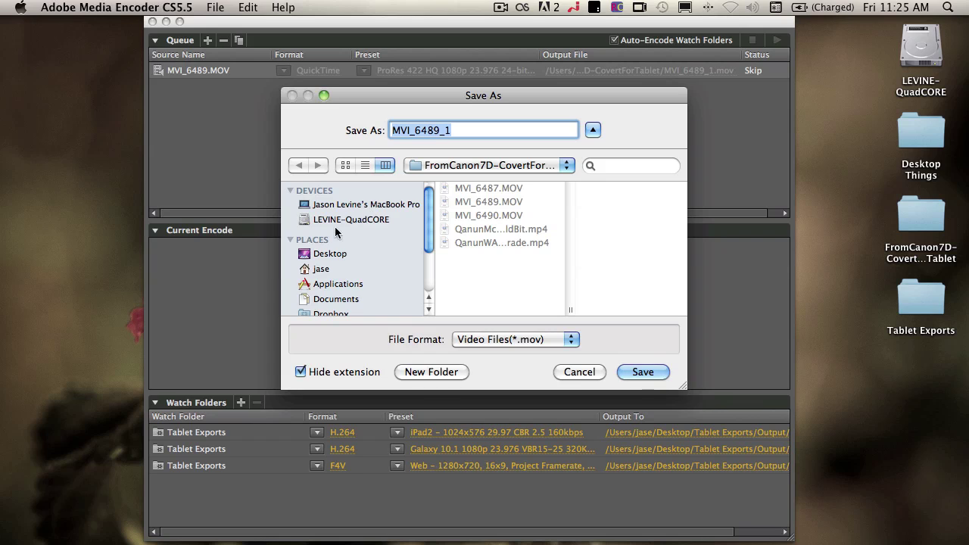
click(336, 256)
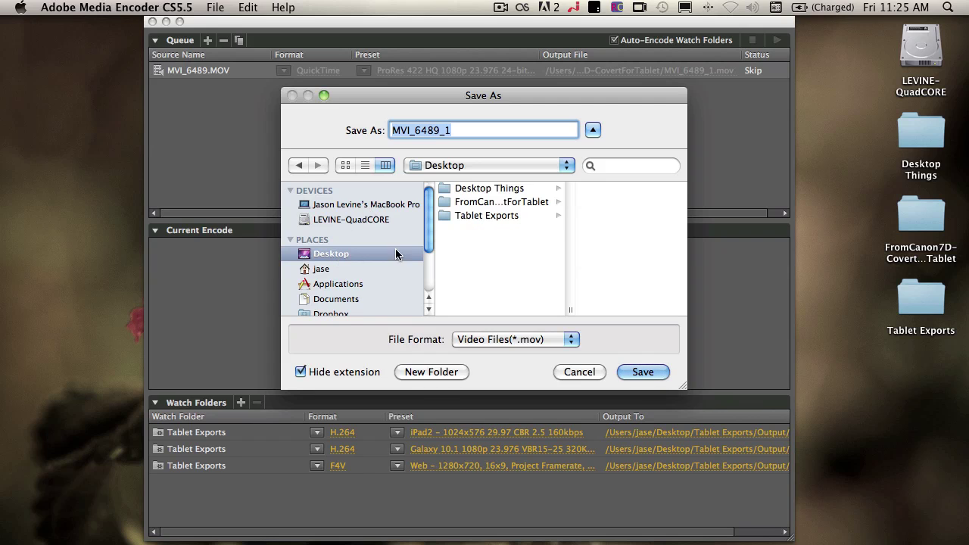
click(494, 215)
drag(481, 309, 427, 307)
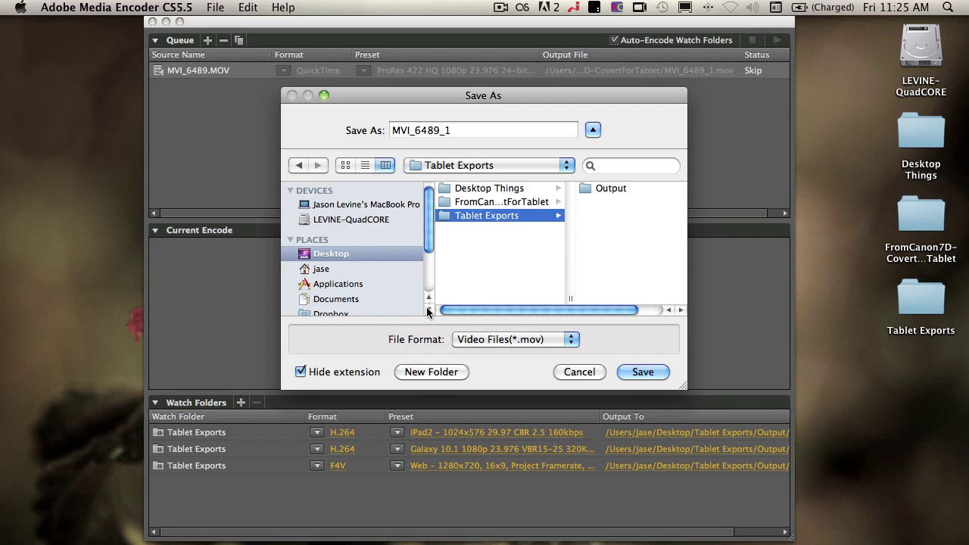
click(643, 372)
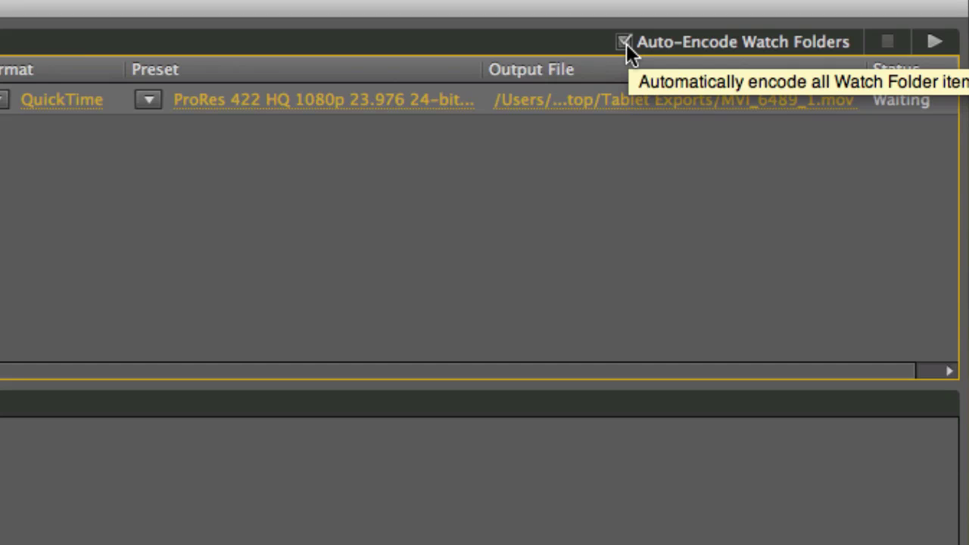
Uncheck Auto-Encode Watch Folders in the Queue panel header.
click(626, 43)
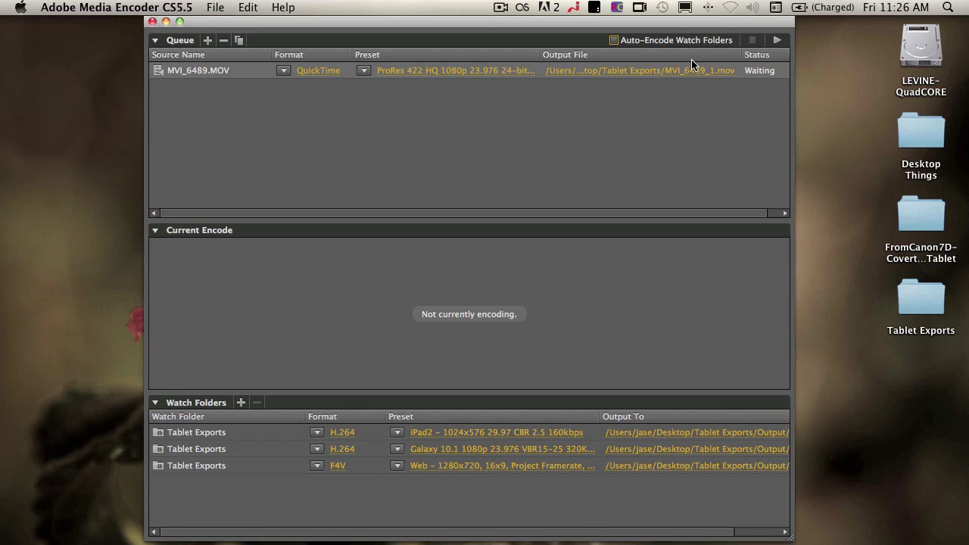
Encode MVI_6489.MOV, then widen the encoder window and narrow the Output File column.
click(778, 41)
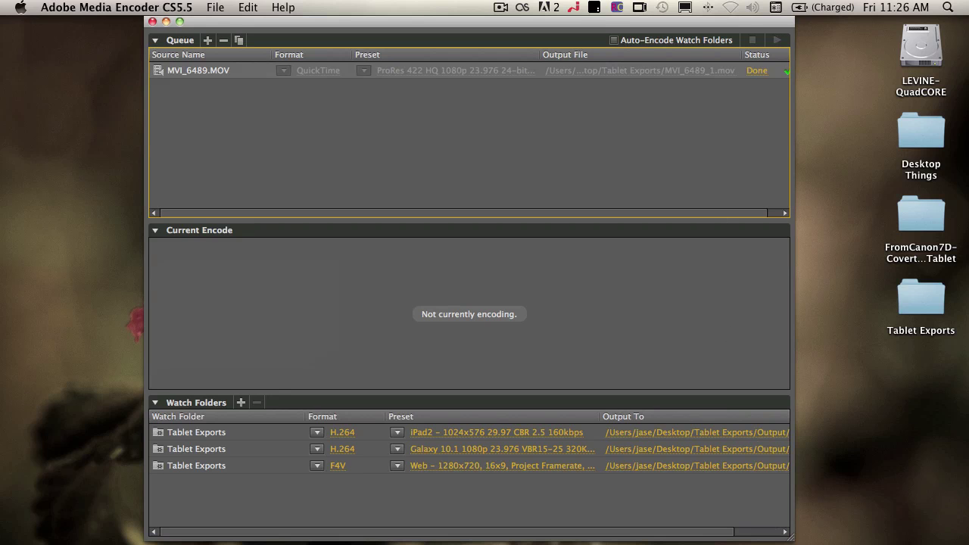
drag(791, 539, 819, 539)
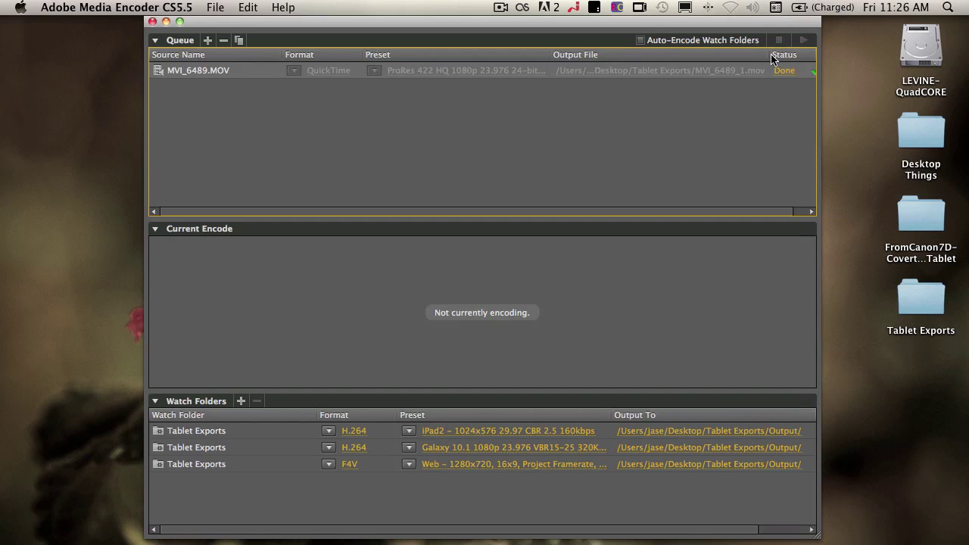
drag(770, 56, 751, 54)
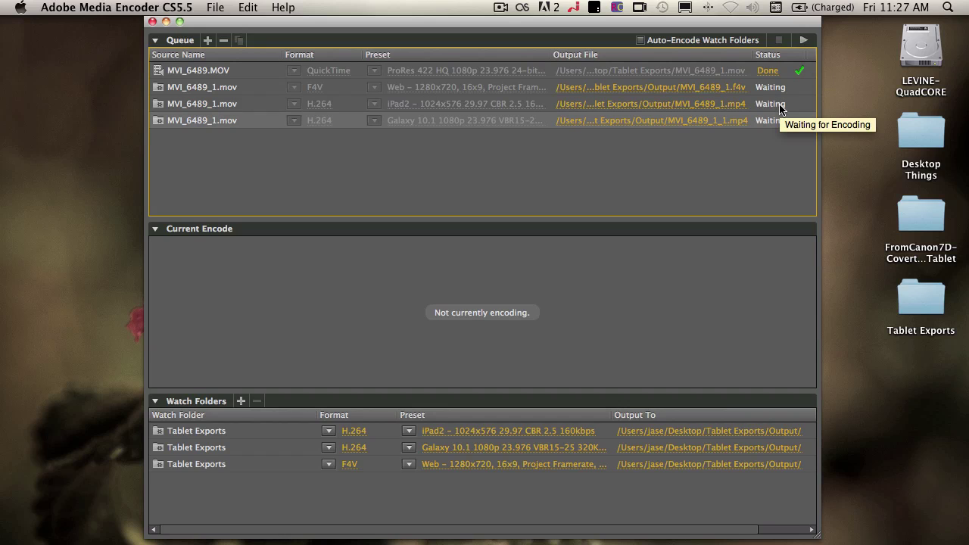
Encode the F4V web, iPad2 and Galaxy 10.1 versions of MVI_6489_1.mov until each shows Done.
click(807, 40)
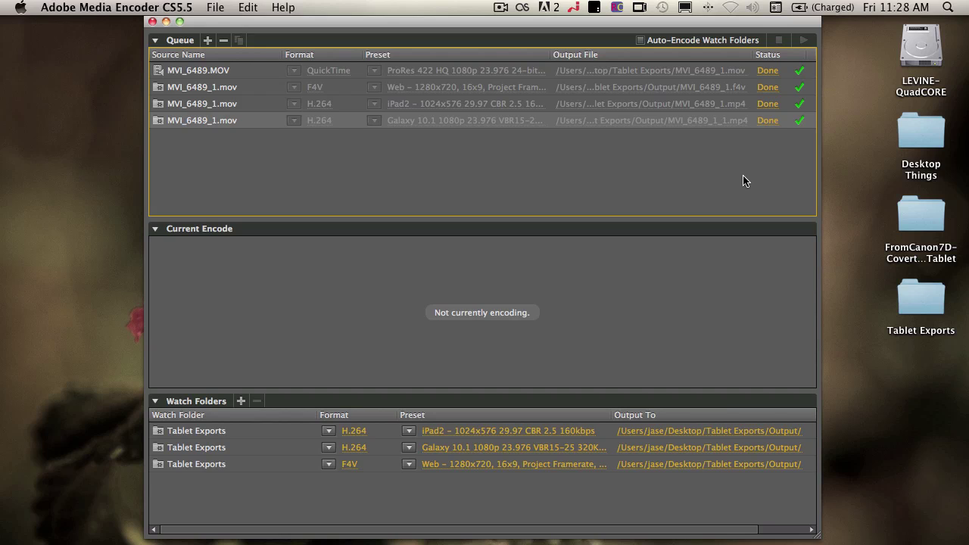
Create a Desktop folder named ForiPad2 and add it as a fourth watch folder.
click(241, 400)
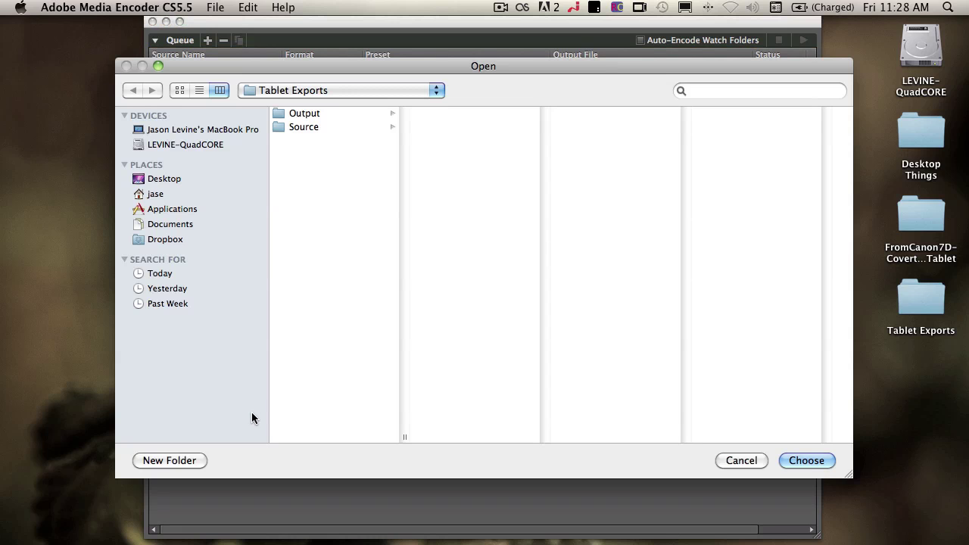
click(180, 180)
click(158, 459)
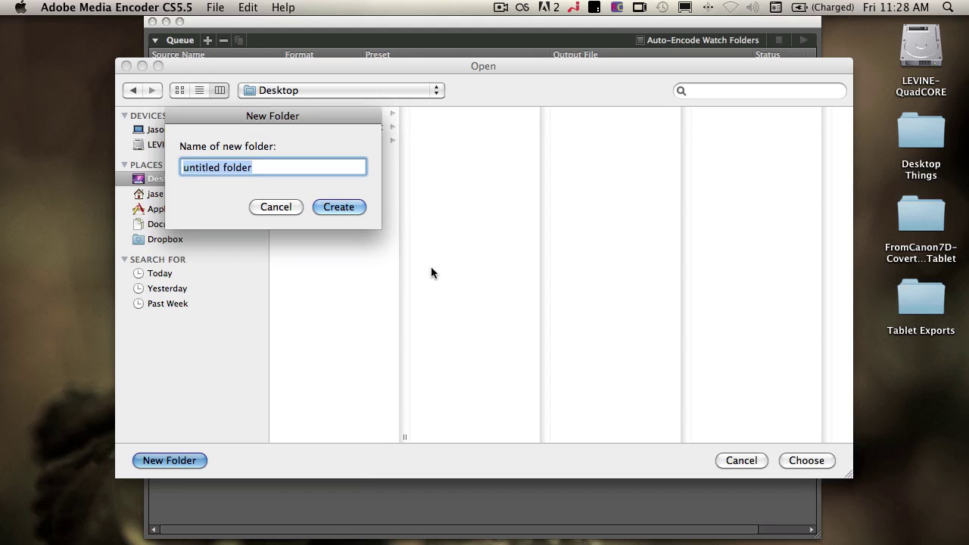
text(For)
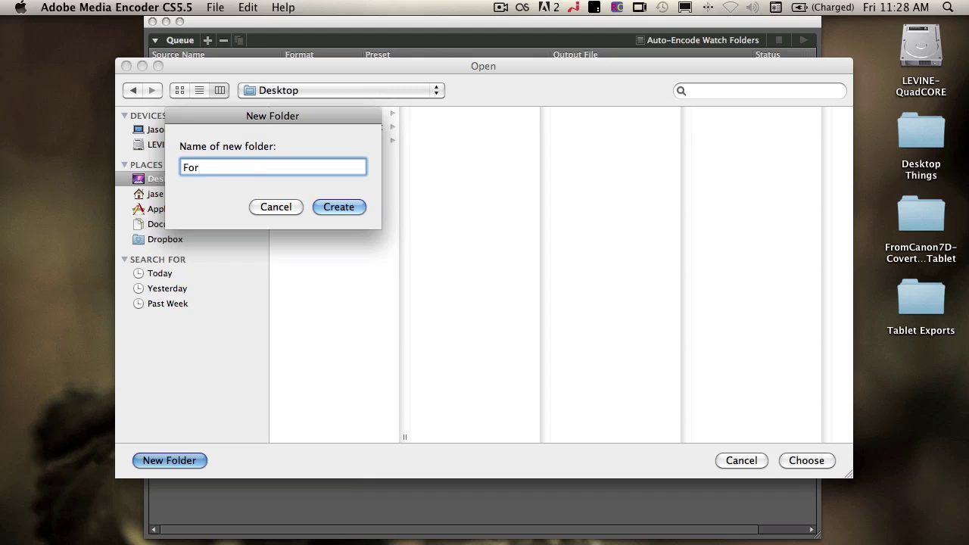
text(iPad2)
click(338, 207)
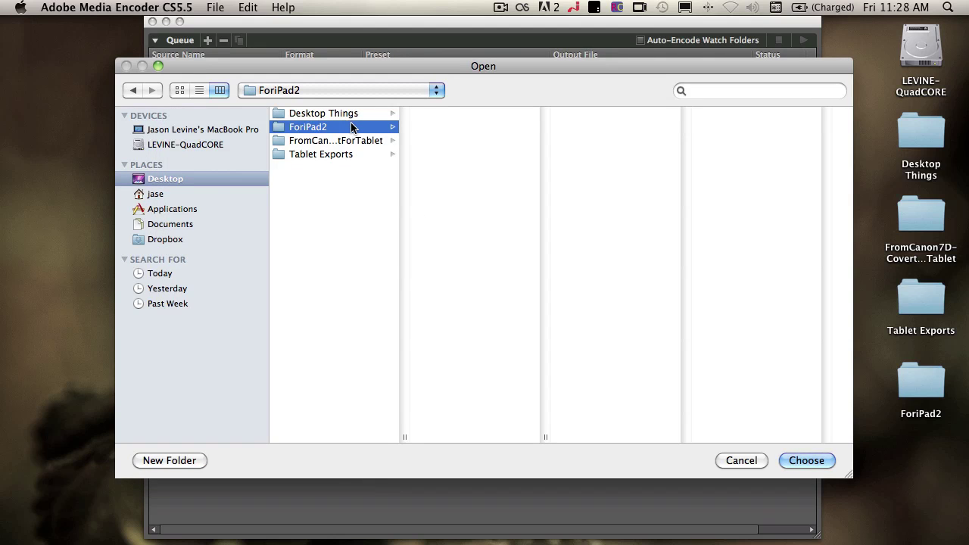
click(804, 458)
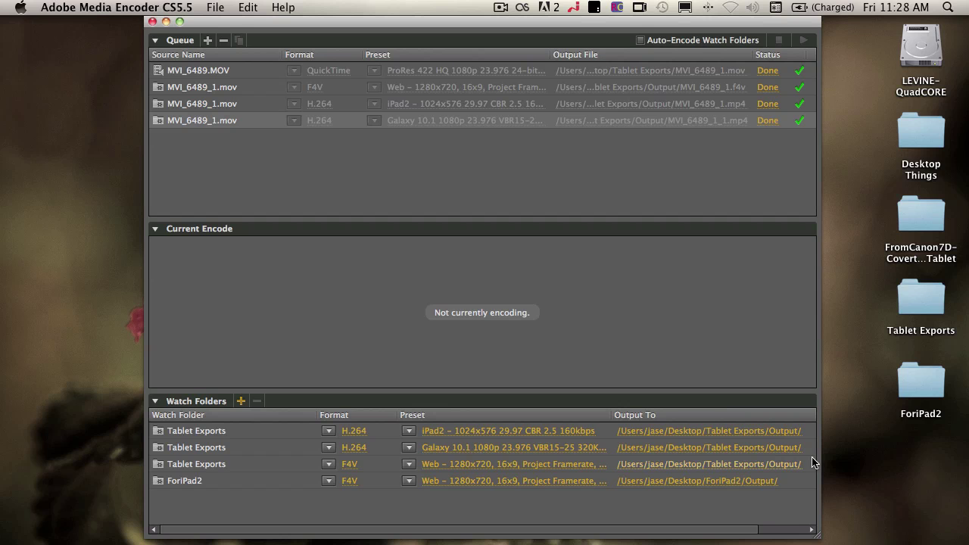
Give ForiPad2 H.264 format with the iPad2 720p 23.976 VBR preset and view its export settings.
click(328, 481)
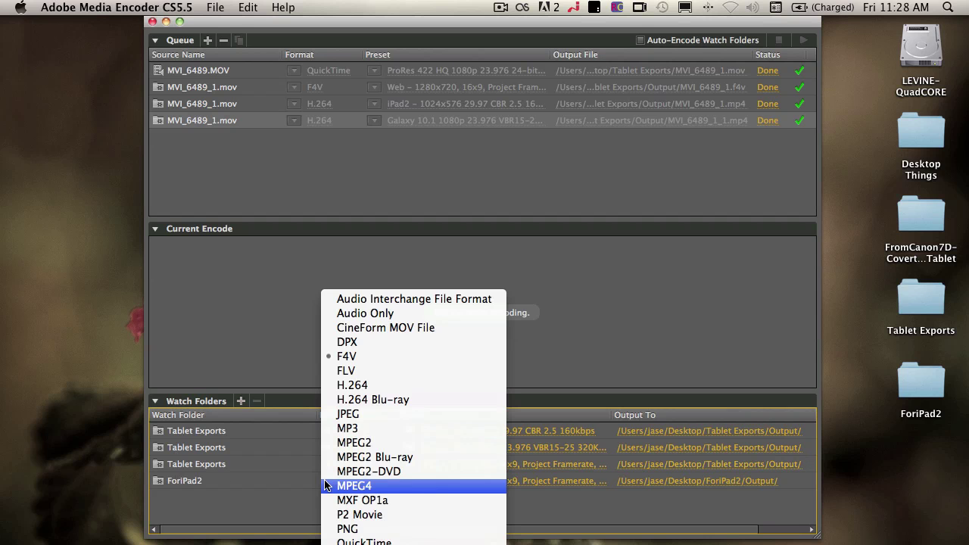
click(367, 384)
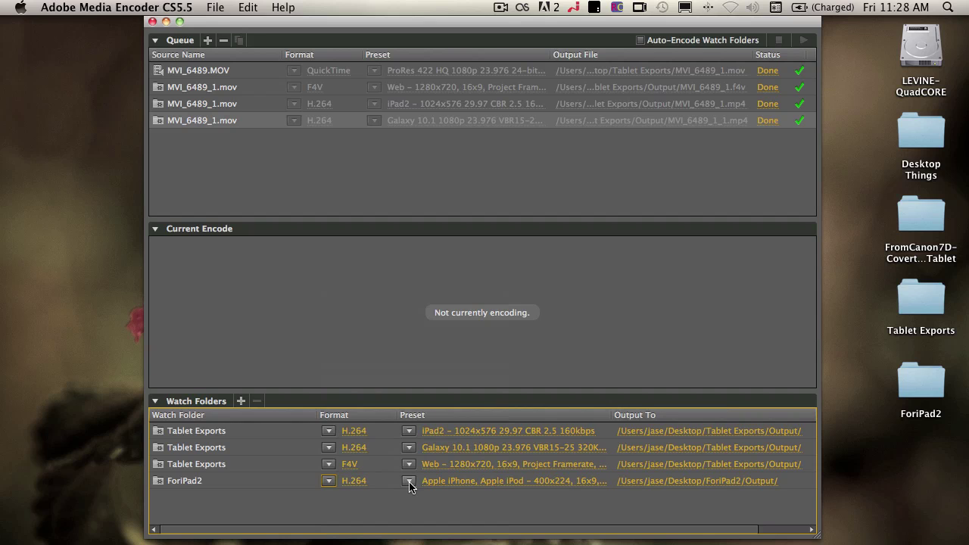
click(408, 483)
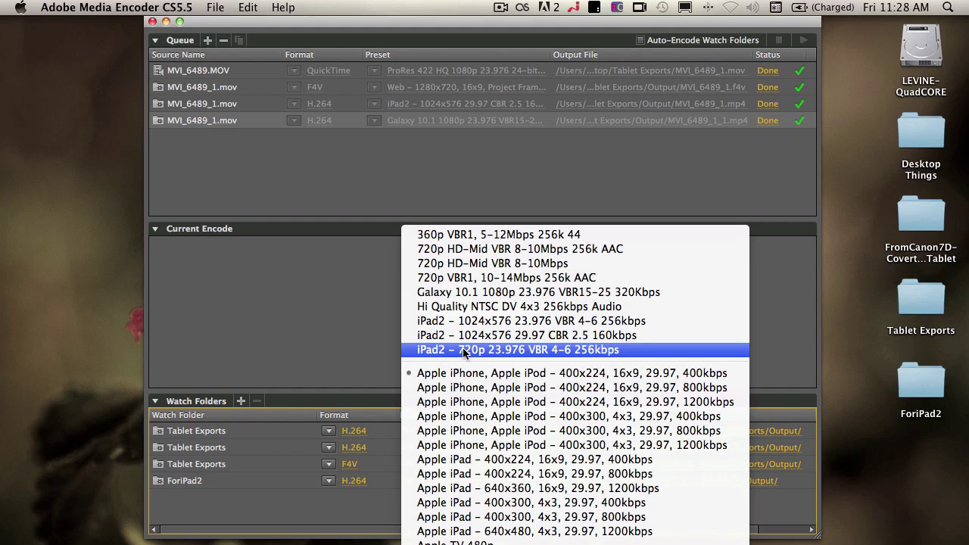
click(627, 349)
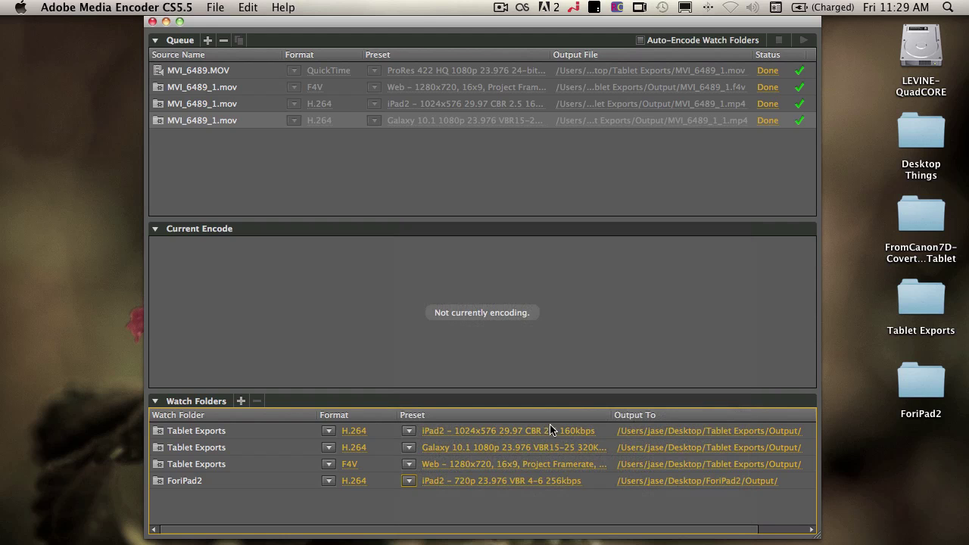
click(491, 482)
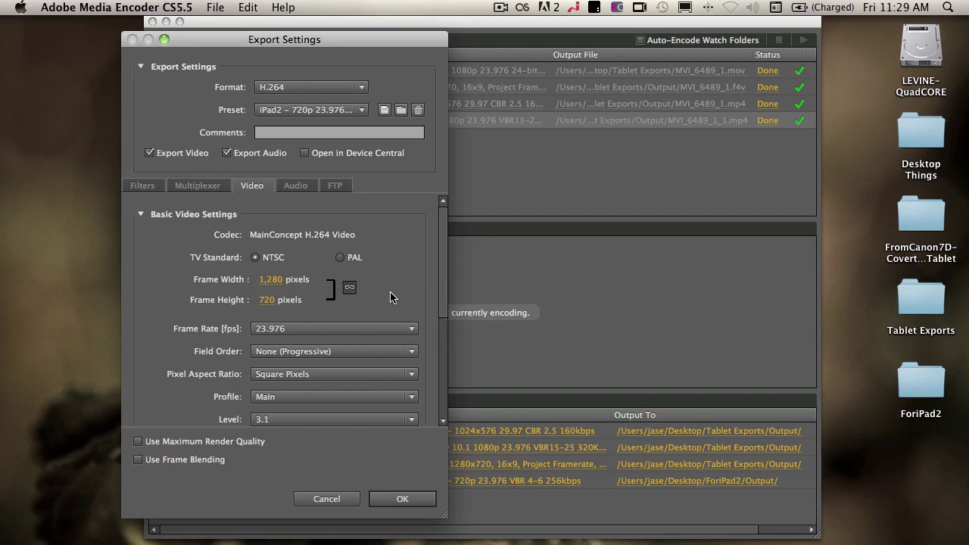
Scroll through ForiPad2's Video tab settings and cancel Export Settings without changes.
drag(443, 296, 444, 350)
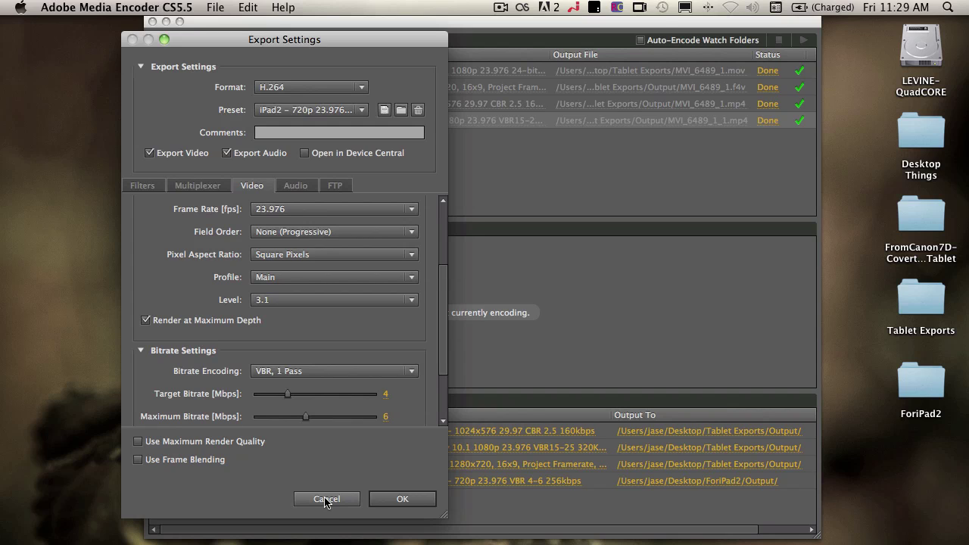
click(325, 500)
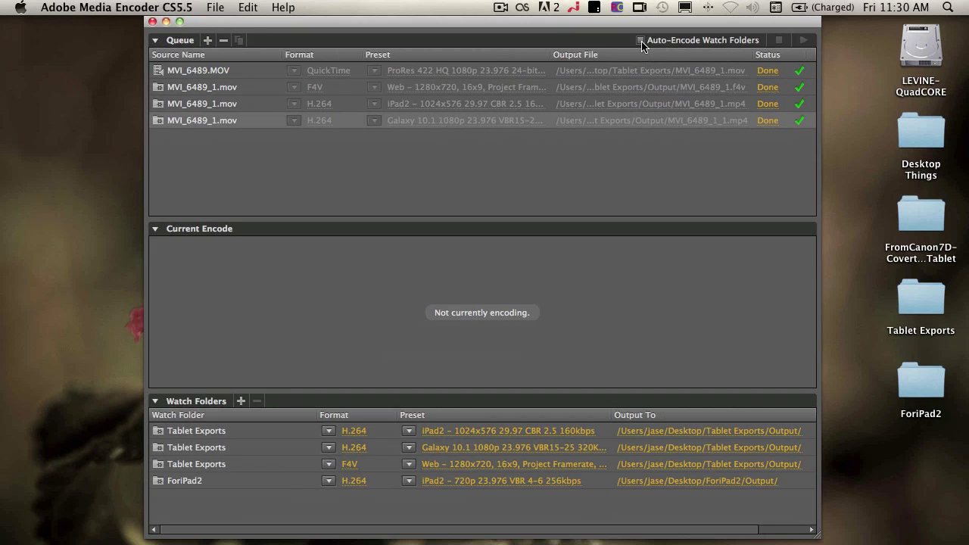
Turn on Auto-Encode Watch Folders and move the five FromCanon7D-CovertForTablet clips into ForiPad2.
click(641, 42)
double_click(924, 216)
drag(381, 236, 90, 156)
mouse_move(321, 263)
mouse_down()
mouse_move(213, 194)
mouse_move(916, 372)
mouse_up()
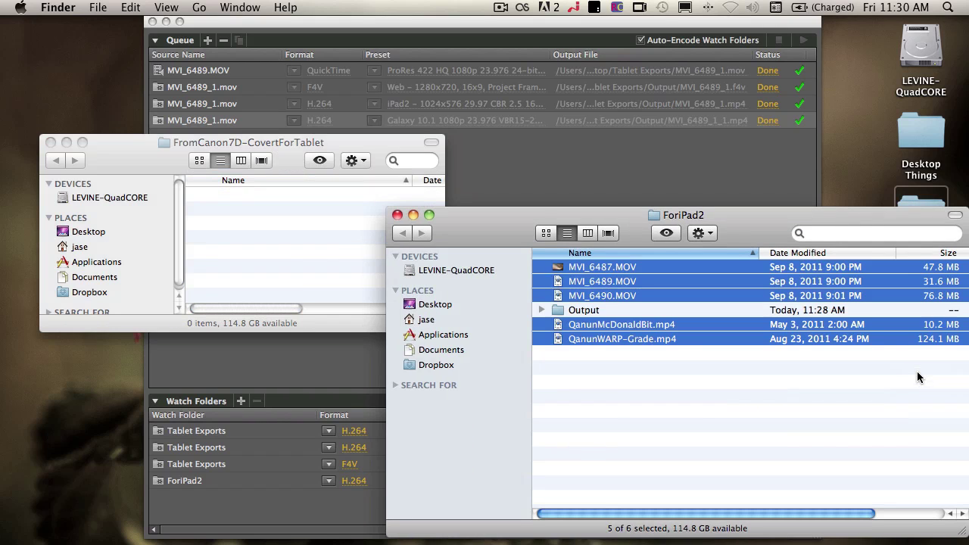
click(398, 215)
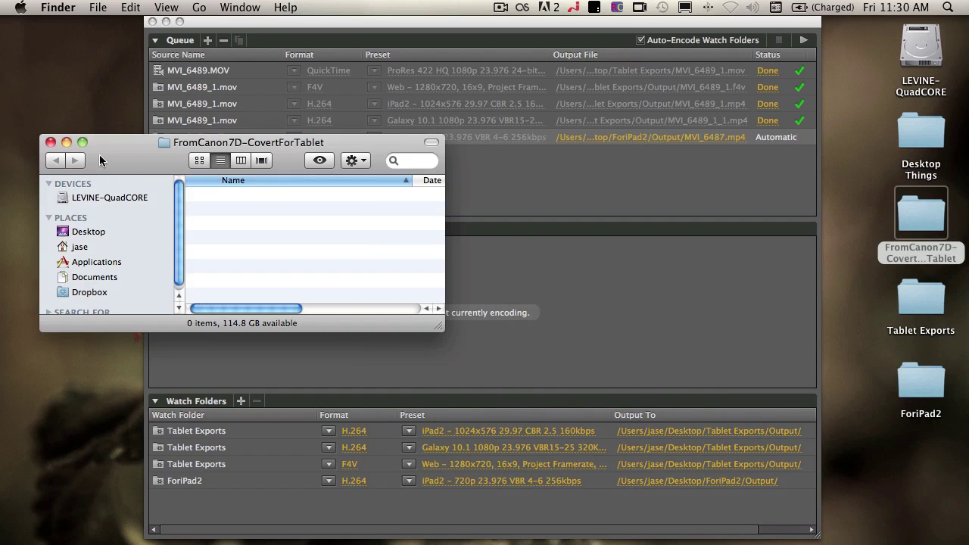
click(51, 143)
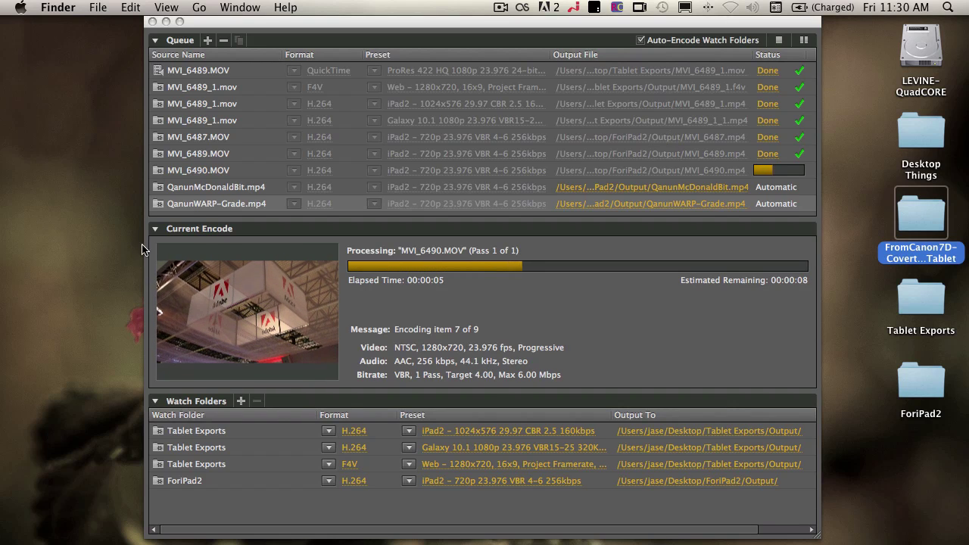
Collapse and re-expand the Current Encode panel while all nine queue jobs finish.
click(157, 231)
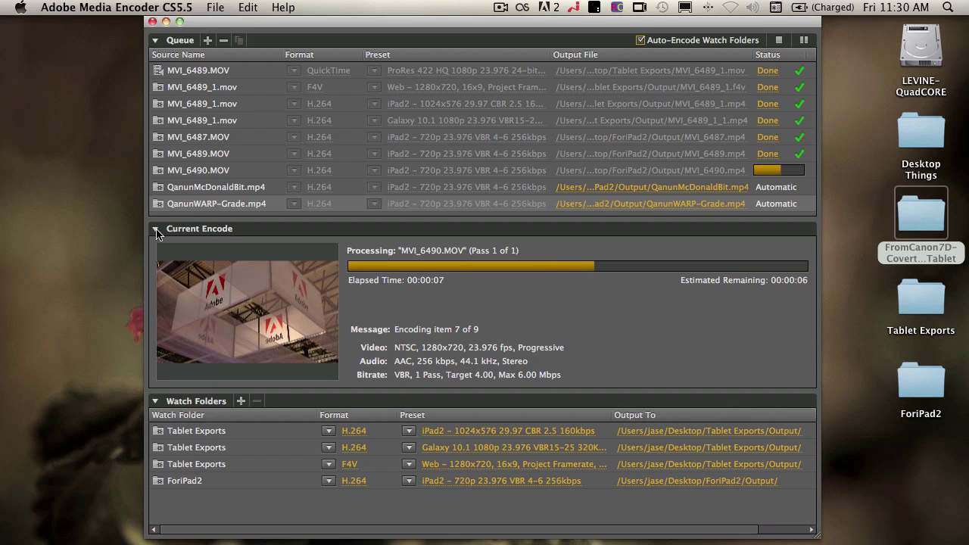
click(155, 230)
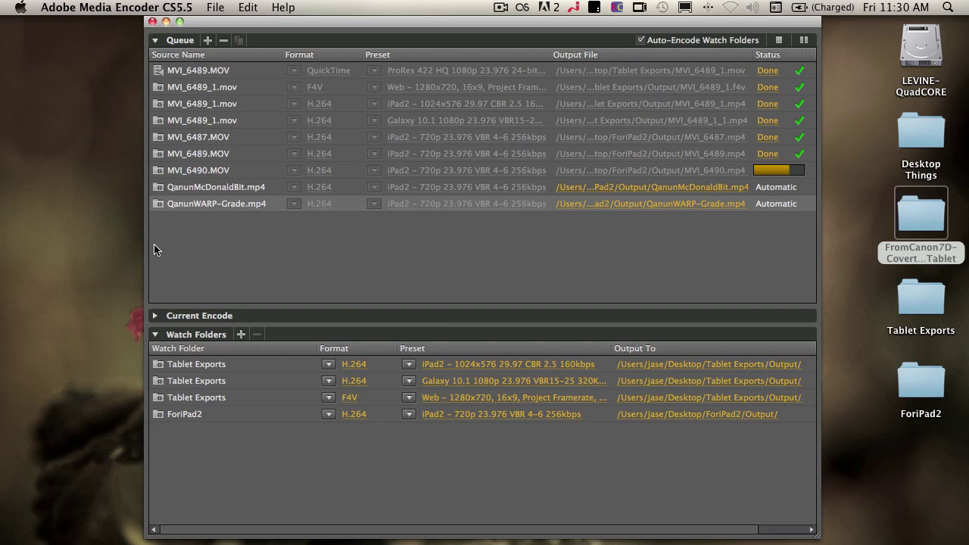
click(155, 316)
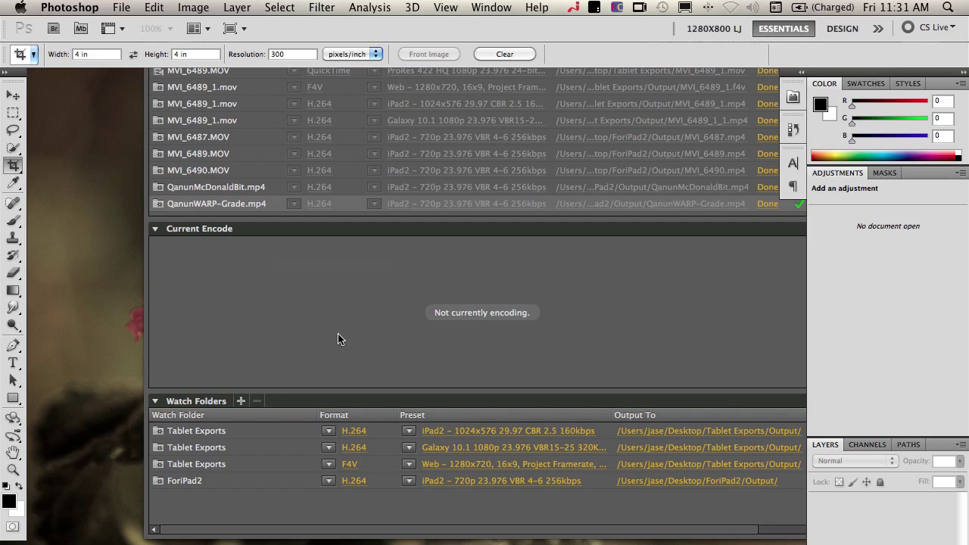
Open the recent file _TLW2875.mp4 in Photoshop and look for its export options.
click(115, 6)
mouse_move(154, 97)
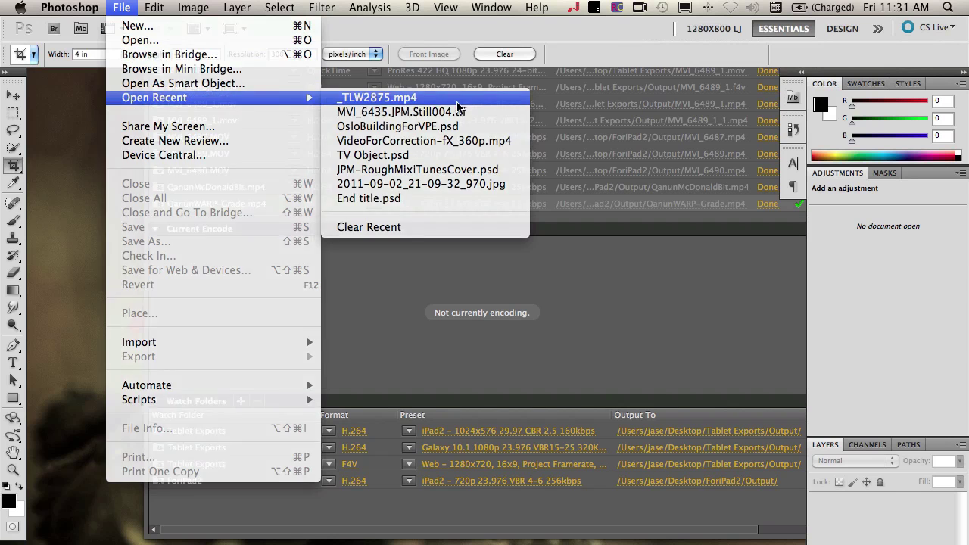
click(459, 100)
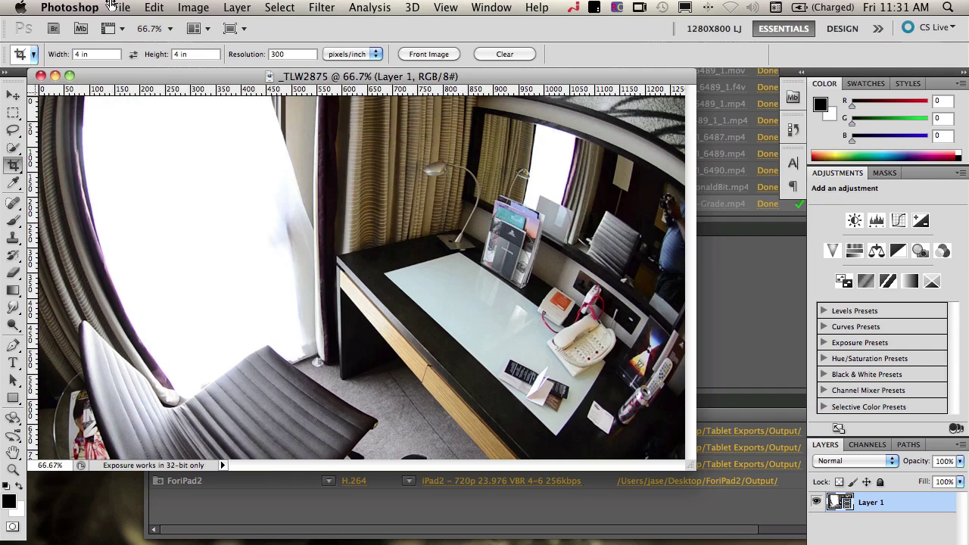
click(121, 7)
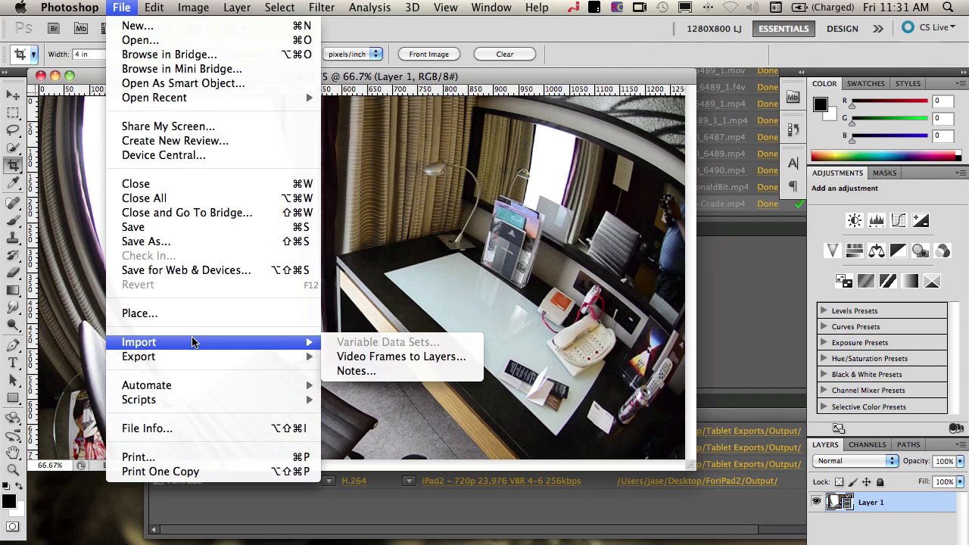
mouse_move(139, 357)
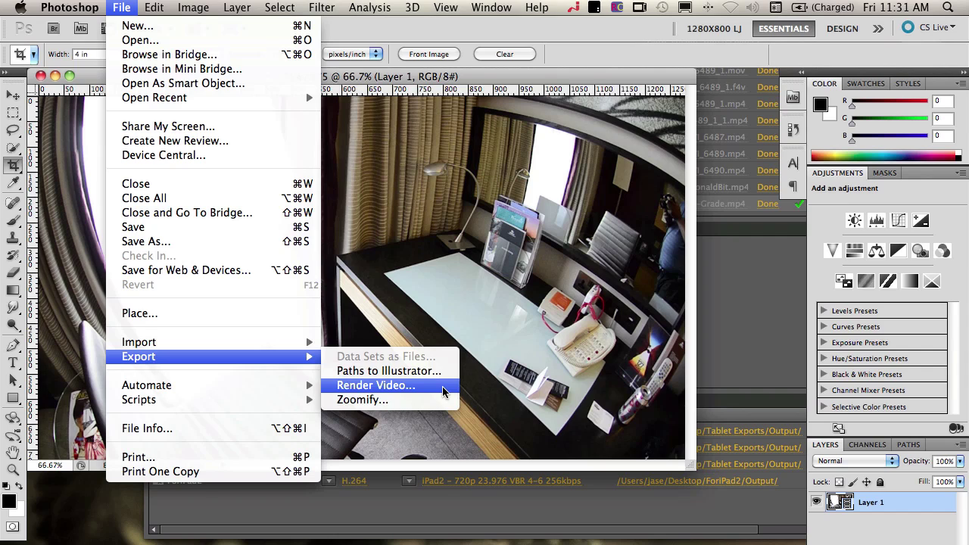
Set up a Render Video export of _TLW2875 using the WebM format.
click(444, 392)
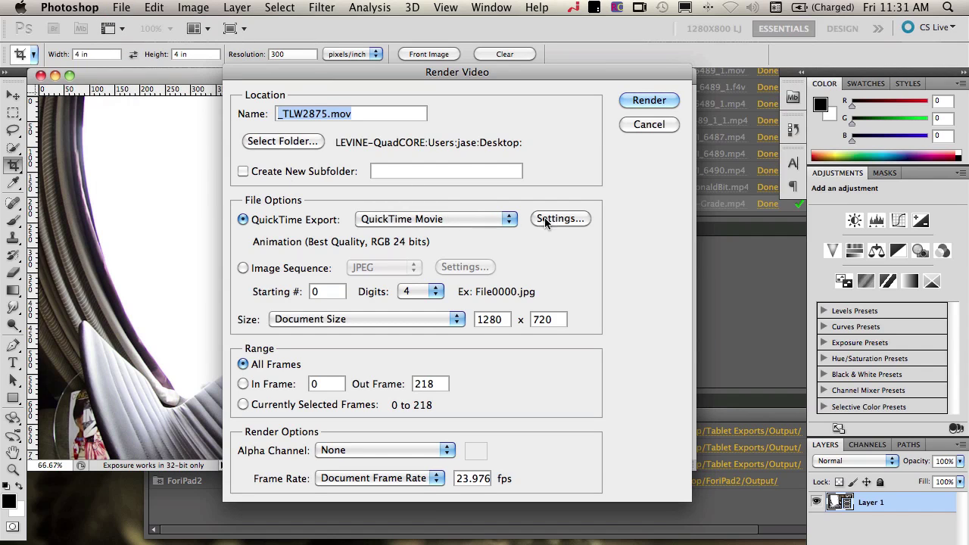
click(468, 219)
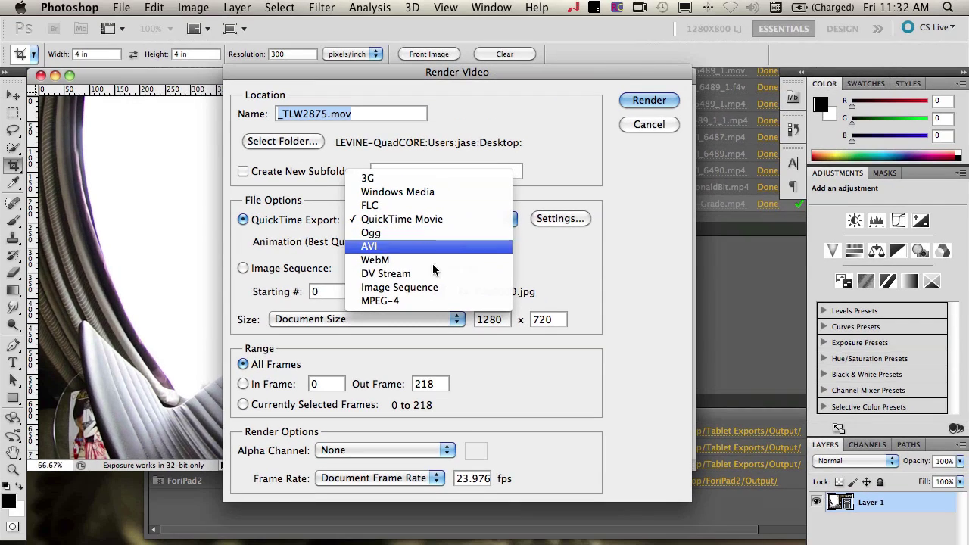
click(418, 260)
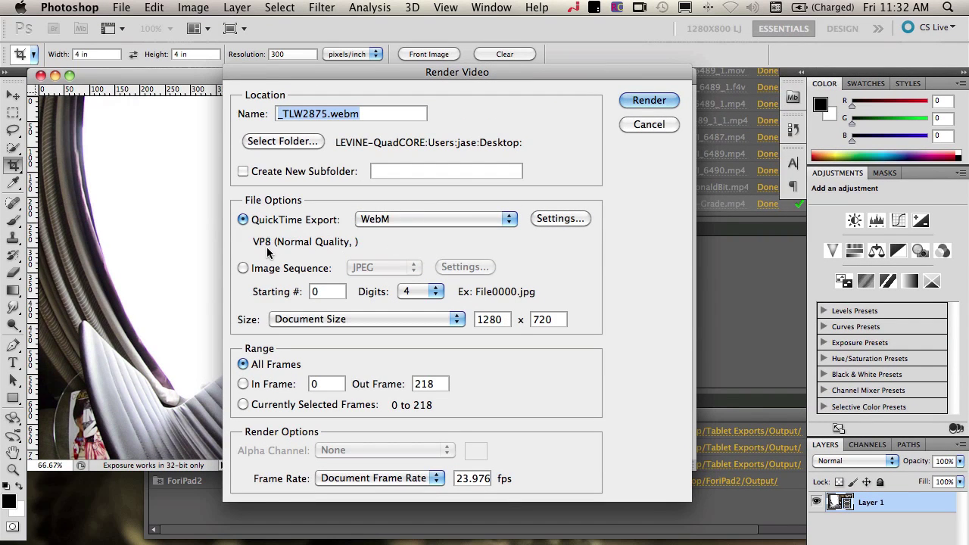
key(alt)
Review the WebM exporter and VP8 settings (Medium quality, key frame every 64), then dismiss them.
click(558, 220)
click(409, 186)
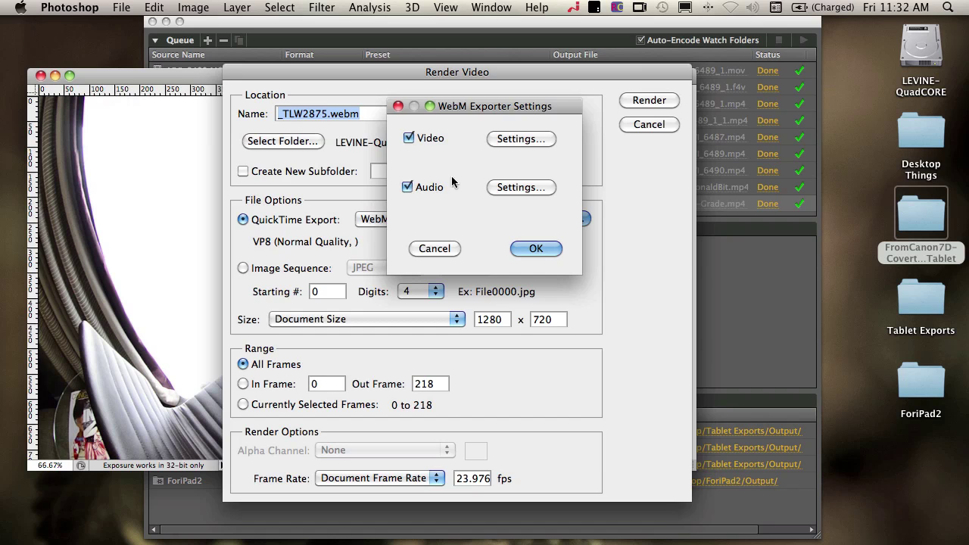
click(536, 139)
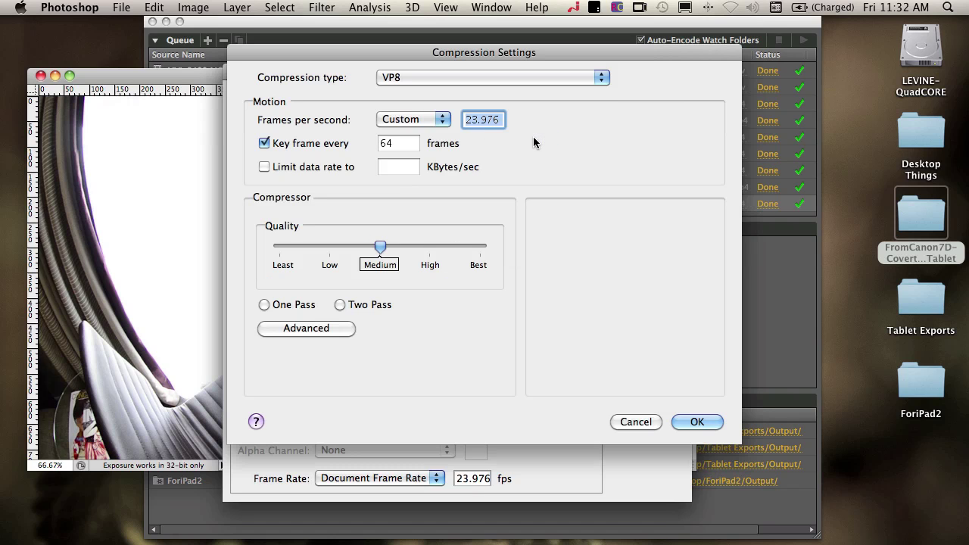
click(333, 327)
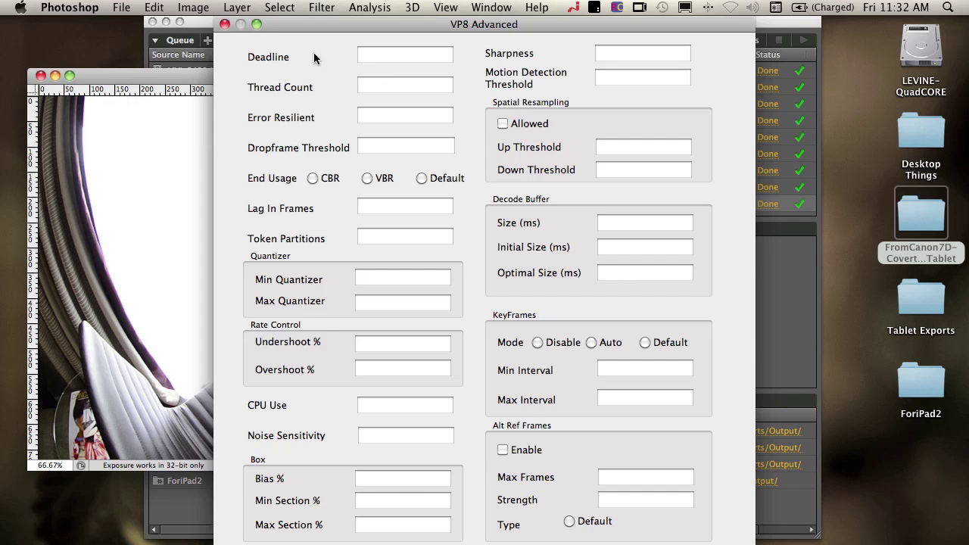
click(224, 25)
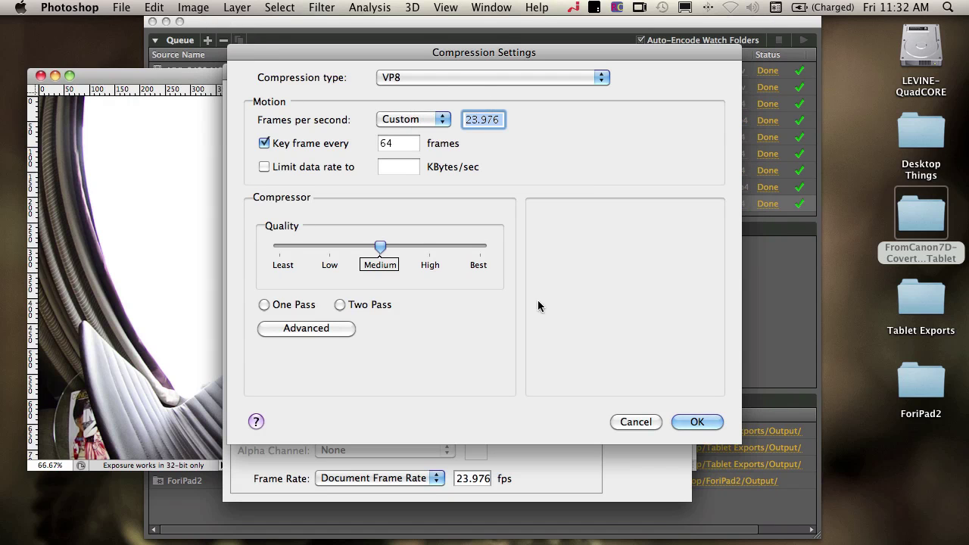
click(626, 421)
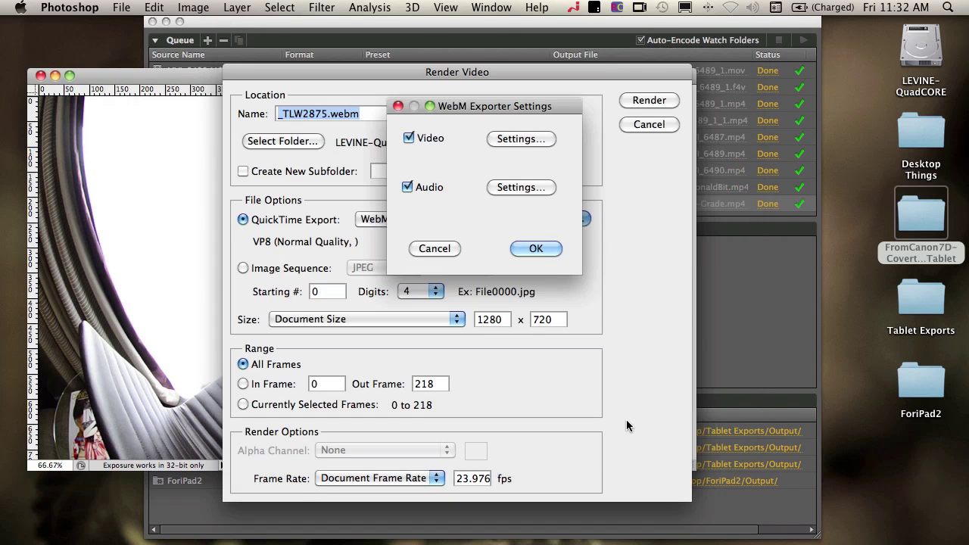
click(439, 247)
Choose Ogg as the video format and review its Theora compression settings without changing them.
click(426, 218)
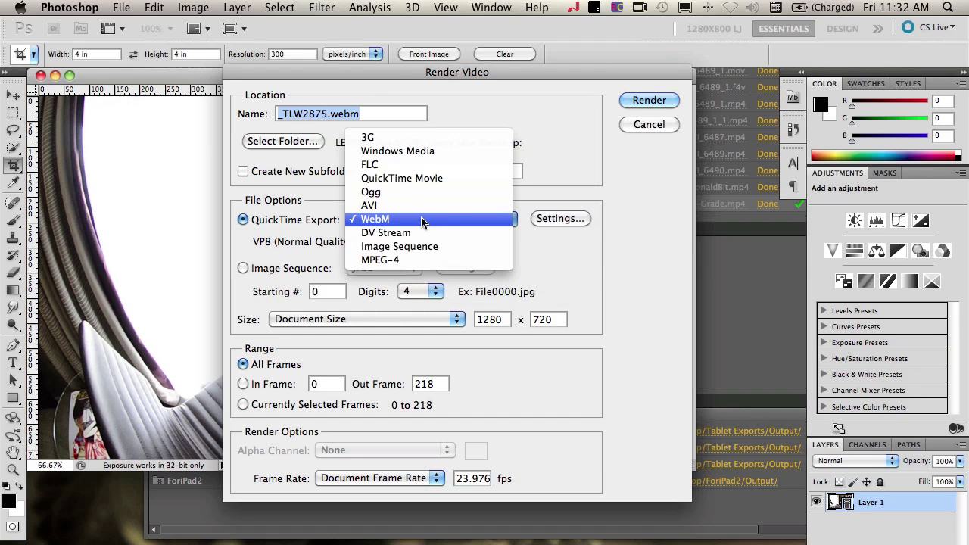
click(397, 192)
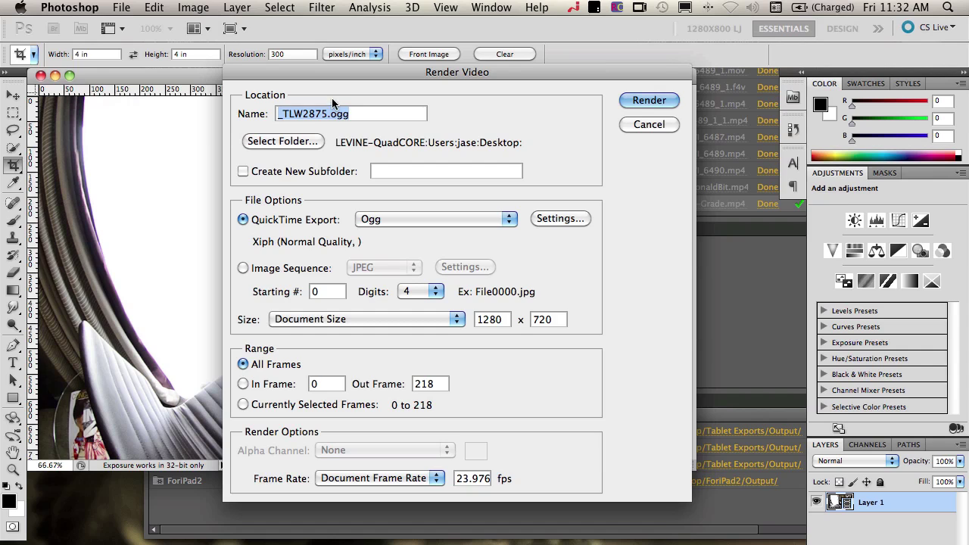
click(573, 218)
click(396, 153)
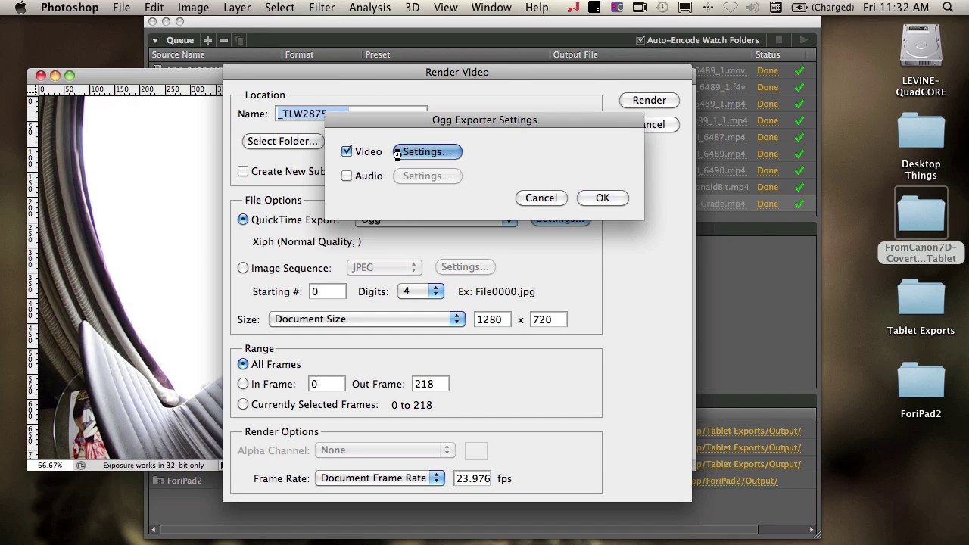
click(633, 421)
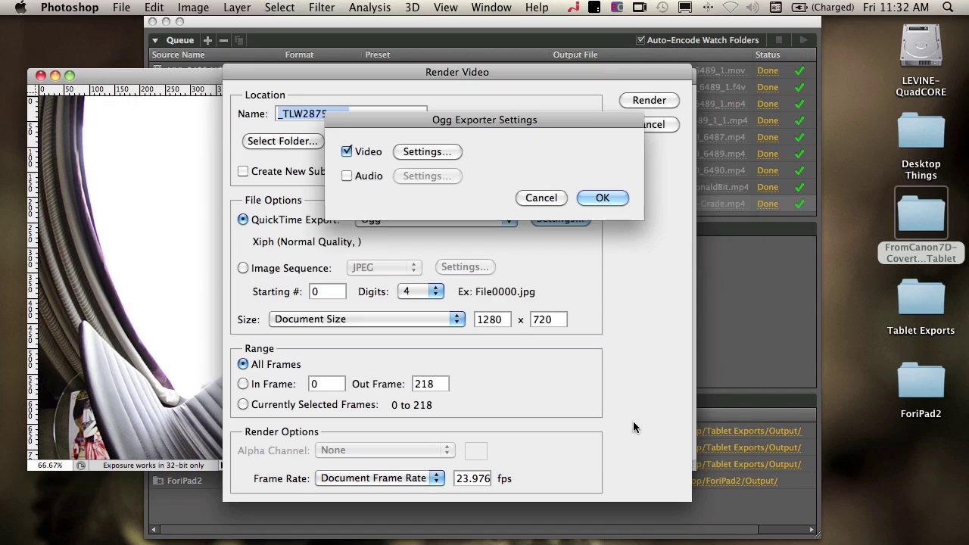
click(548, 200)
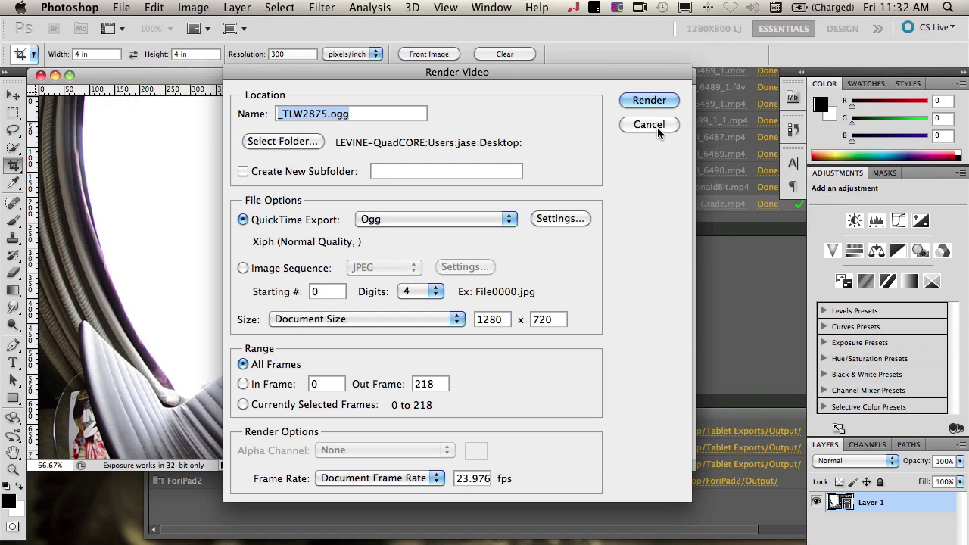
Cancel the Ogg render and quit Photoshop without saving _TLW2875.
click(650, 125)
click(68, 7)
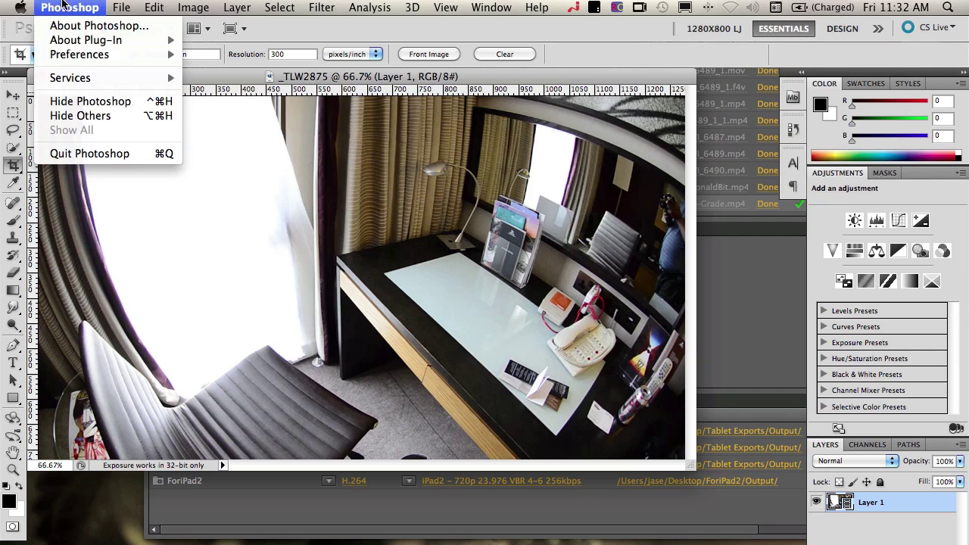
click(94, 210)
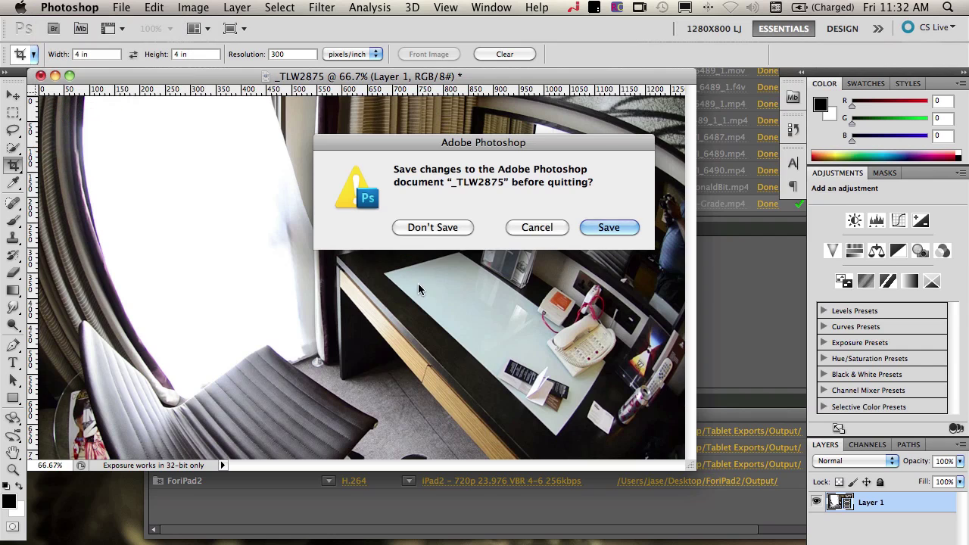
click(431, 227)
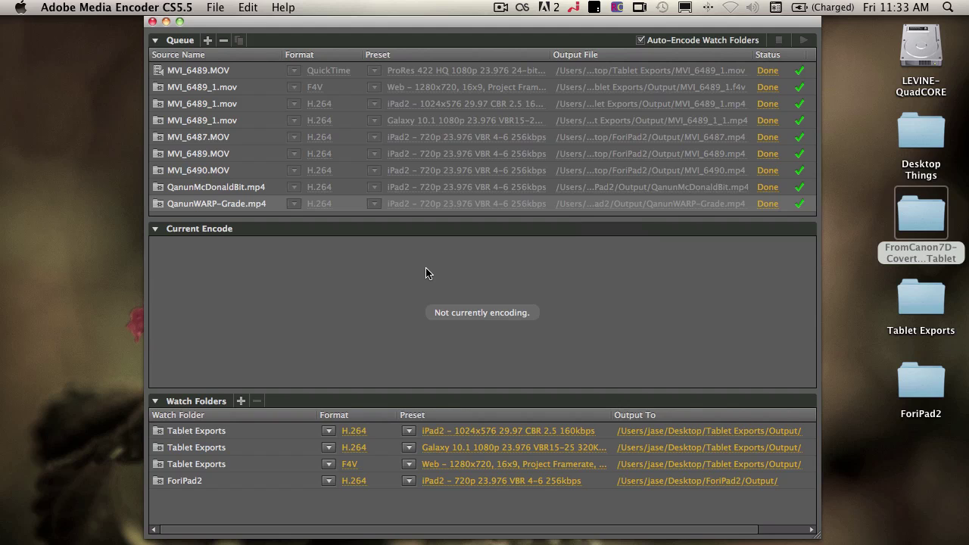
Change the third watch folder's web preset output to QuickTime using the Xiph Theora video codec.
click(495, 466)
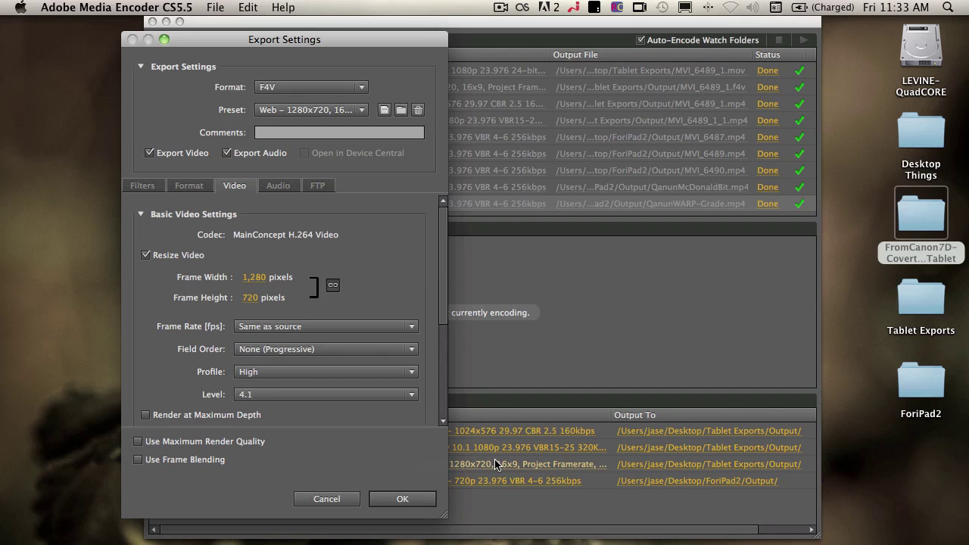
click(322, 87)
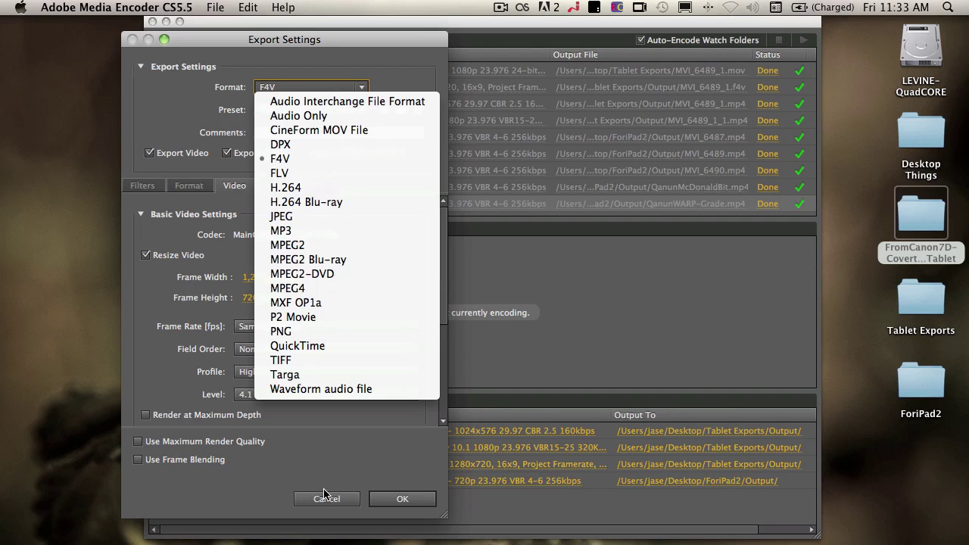
click(321, 346)
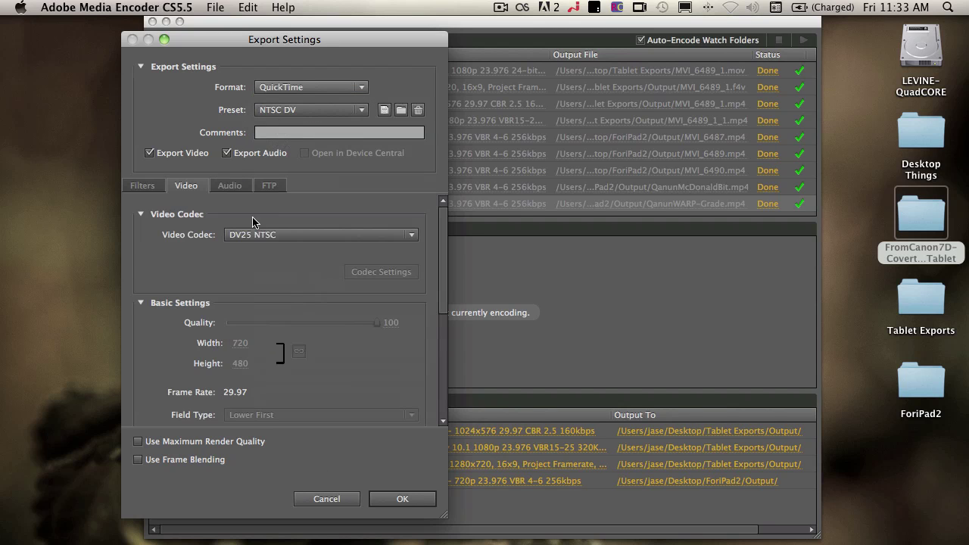
click(263, 238)
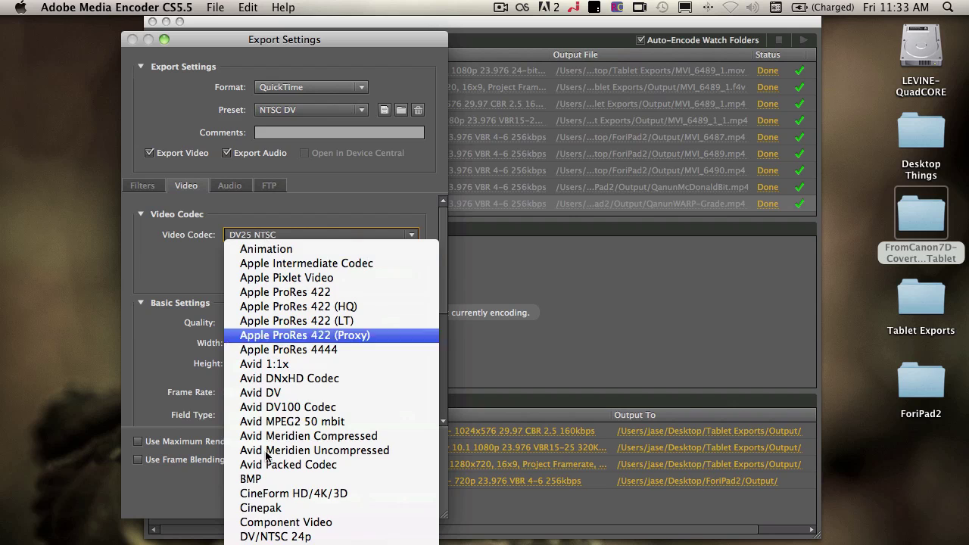
scroll(318, 364, down, 10)
scroll(318, 363, down, 8)
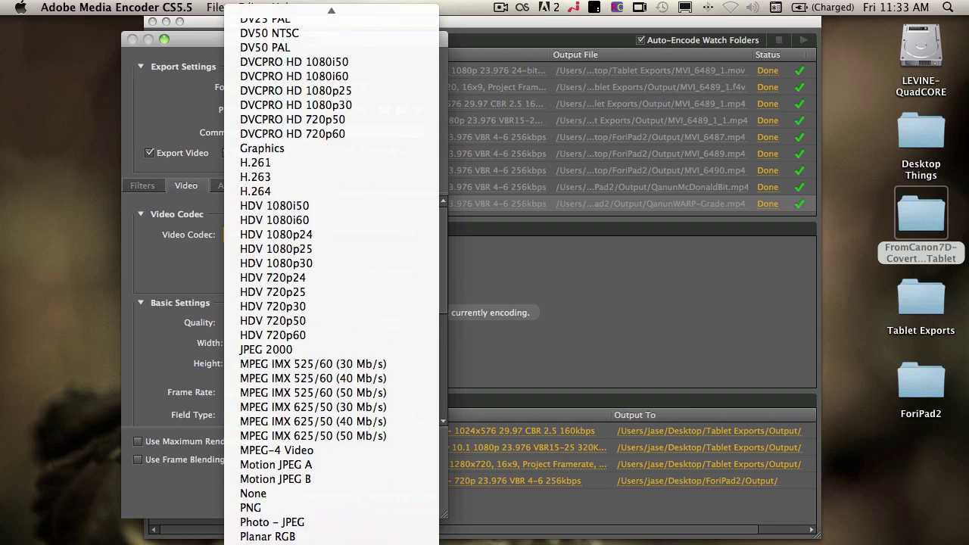
scroll(318, 363, down, 7)
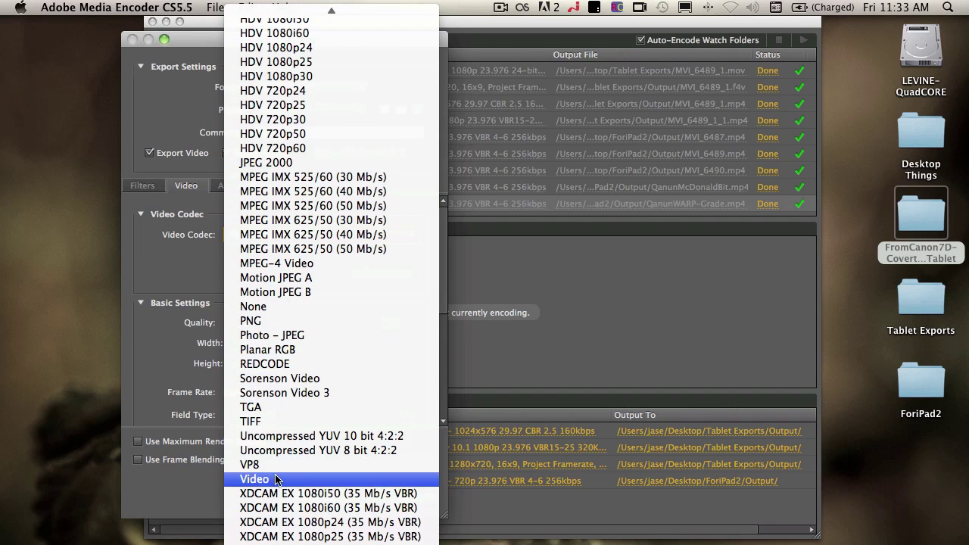
scroll(299, 464, down, 7)
scroll(299, 464, down, 11)
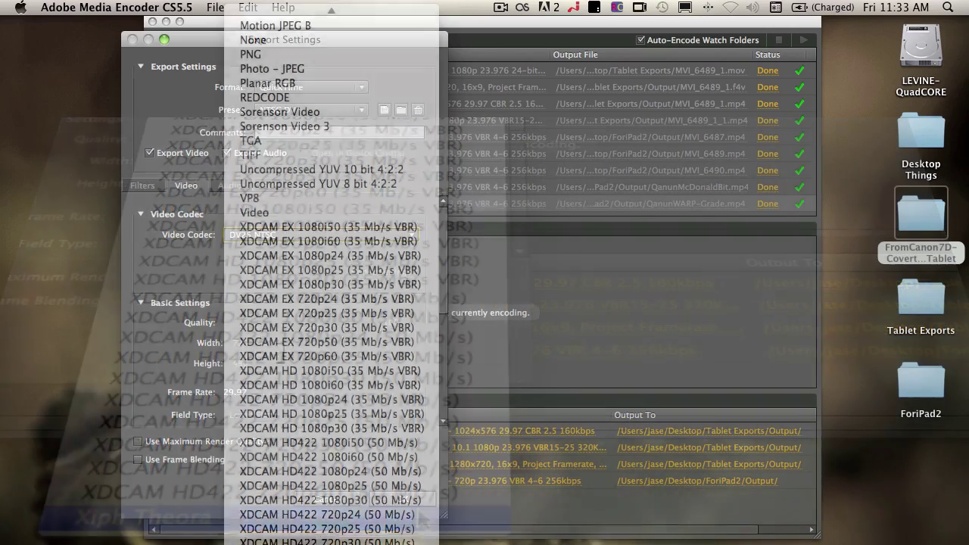
click(421, 518)
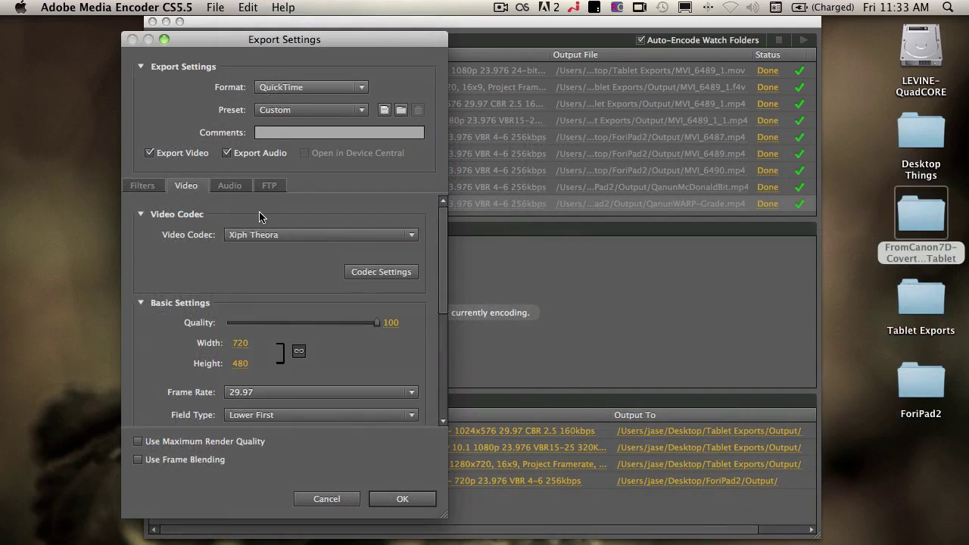
click(229, 186)
Check the Xiph Vorbis audio codec, then cancel, leaving the watch folder on F4V Web 1280x720.
click(294, 234)
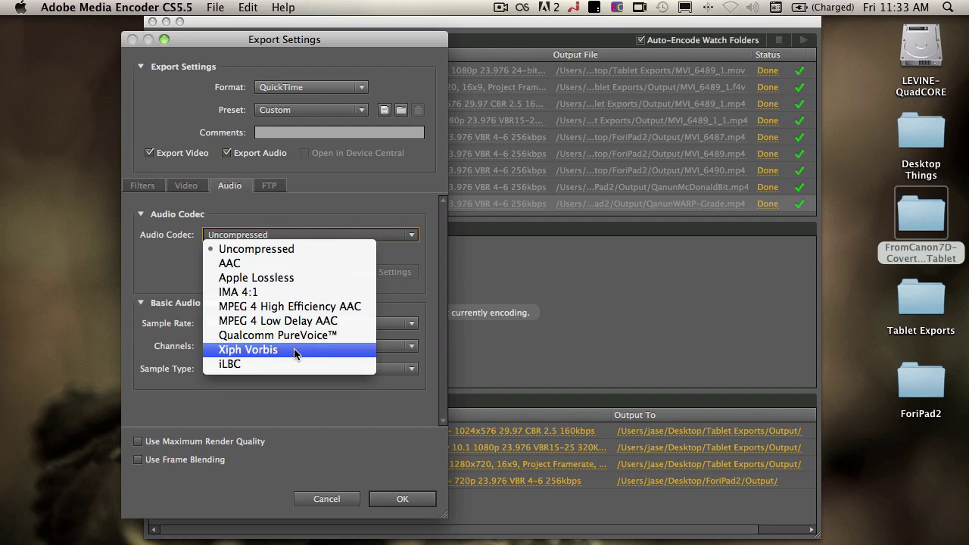
click(256, 215)
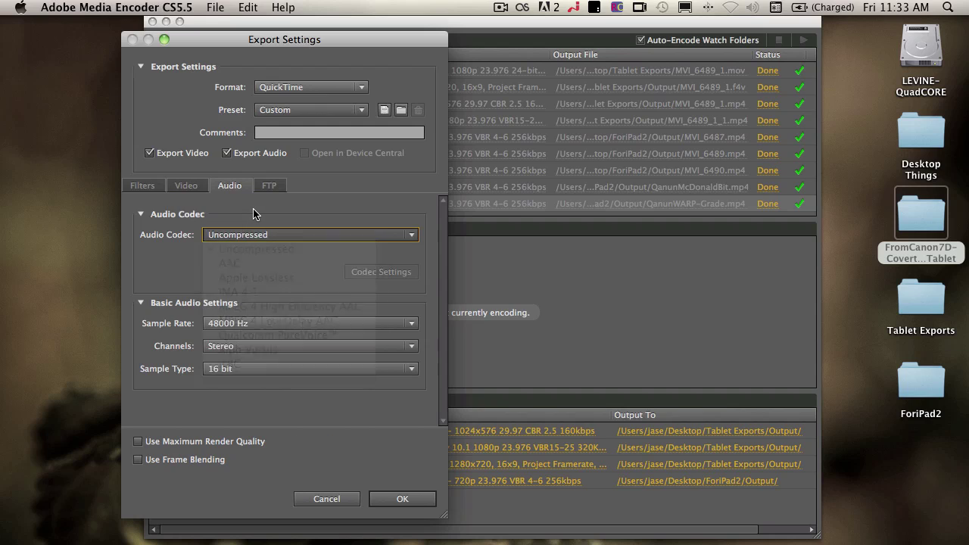
click(187, 186)
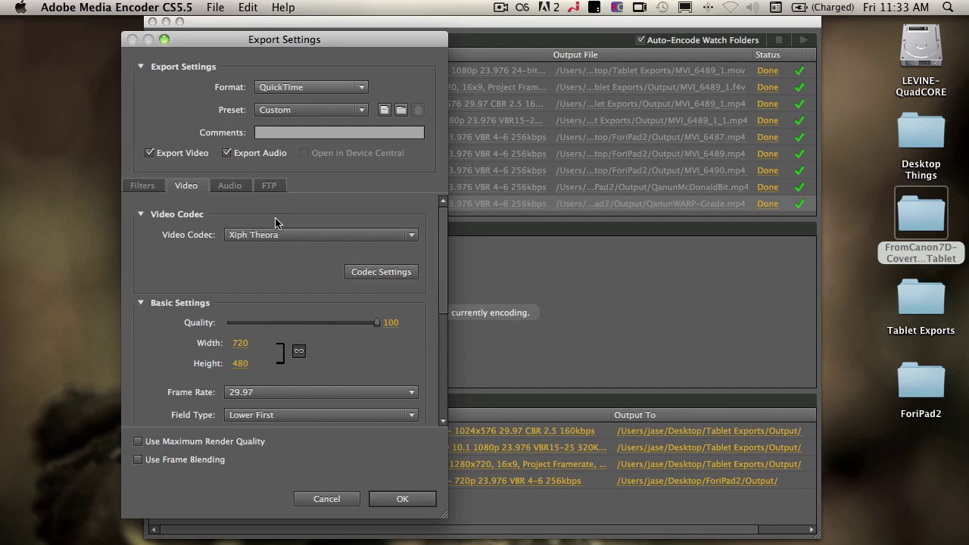
click(345, 503)
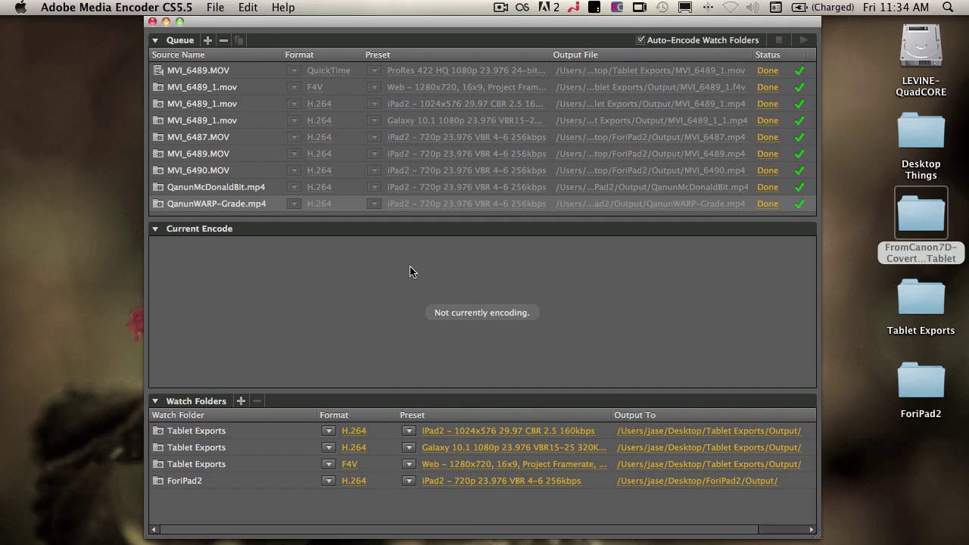